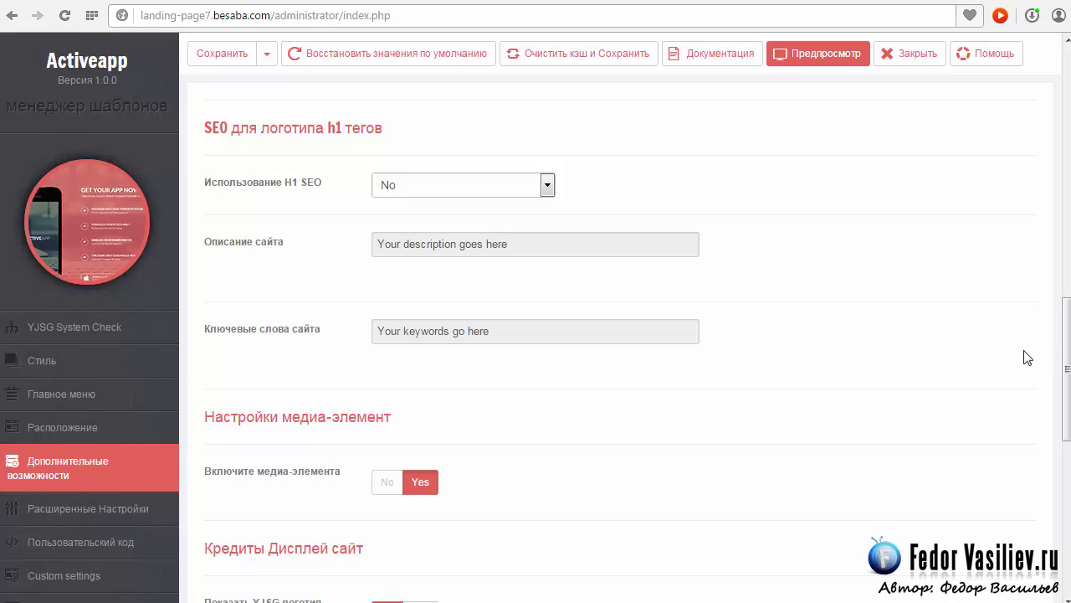
Save the Activeapp template settings with the media element enabled and close the template editor
{"action": "scroll", "coordinate": [1060, 390], "scroll_direction": "down", "scroll_amount": 4}
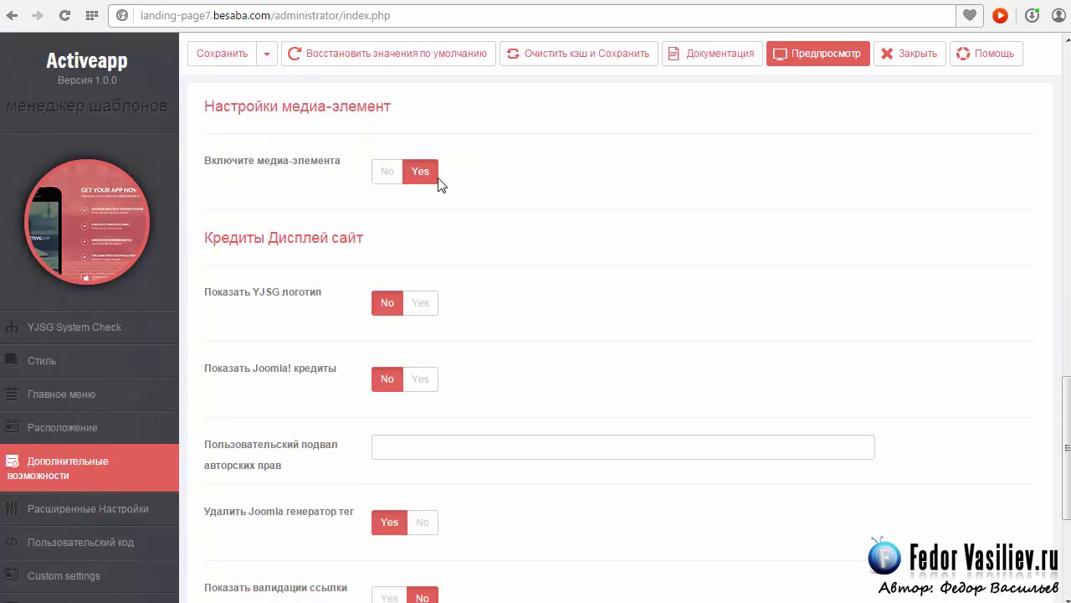
{"action": "mouse_move", "coordinate": [429, 174]}
{"action": "left_click", "coordinate": [222, 55]}
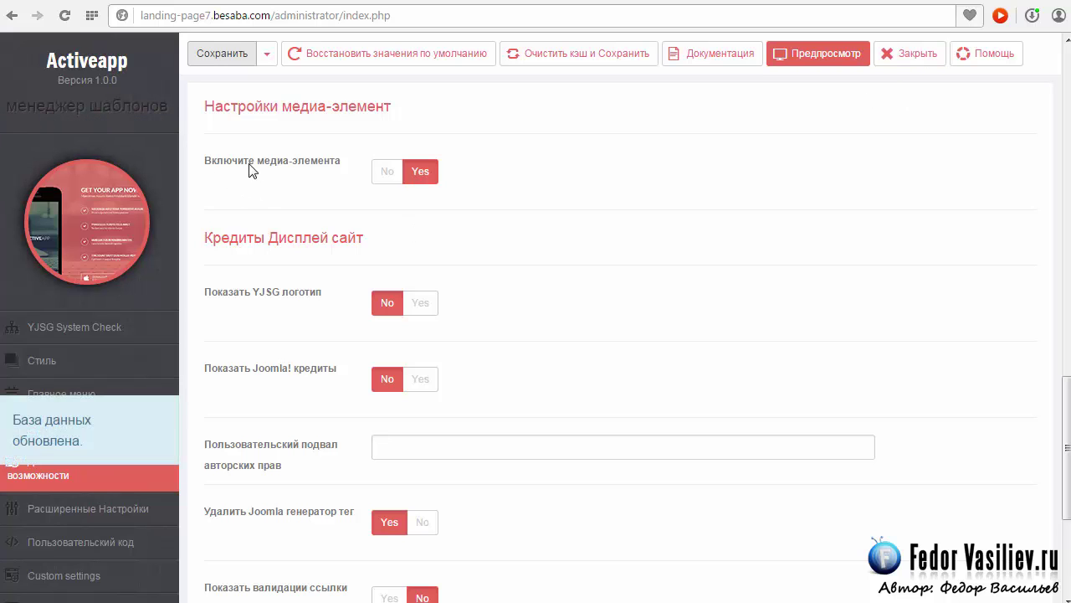
{"action": "mouse_move", "coordinate": [415, 175]}
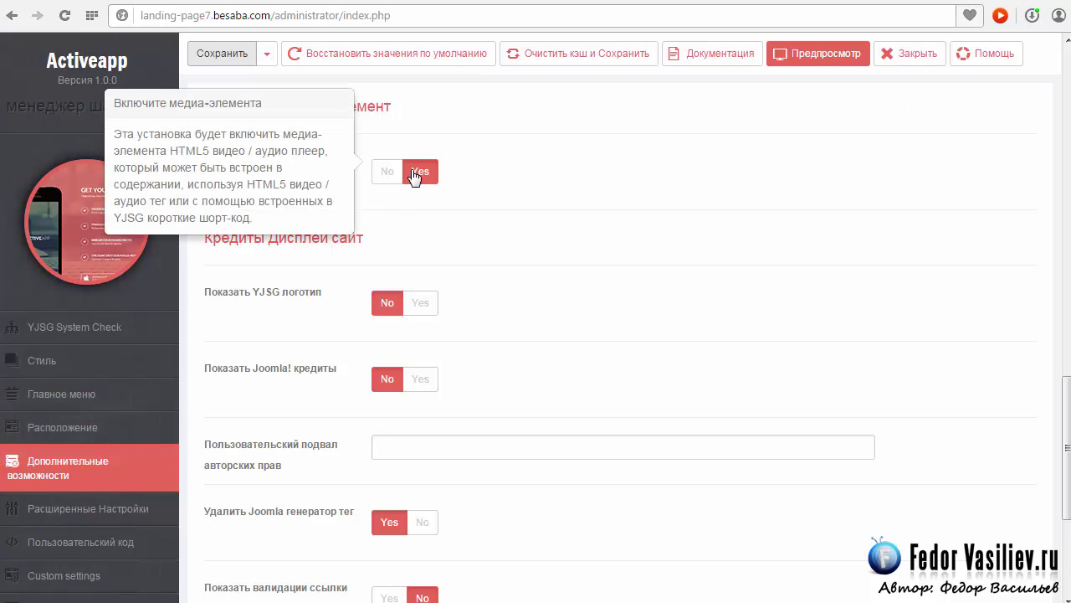
{"action": "left_click", "coordinate": [906, 53]}
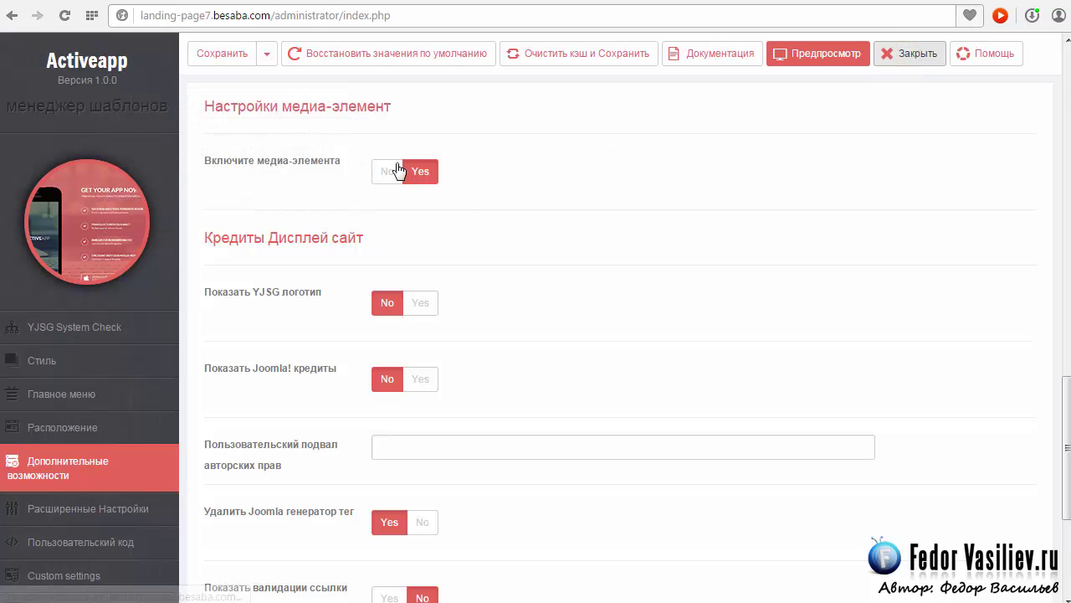
Open a new HTML-код module form from the Module Manager
{"action": "left_click", "coordinate": [530, 45]}
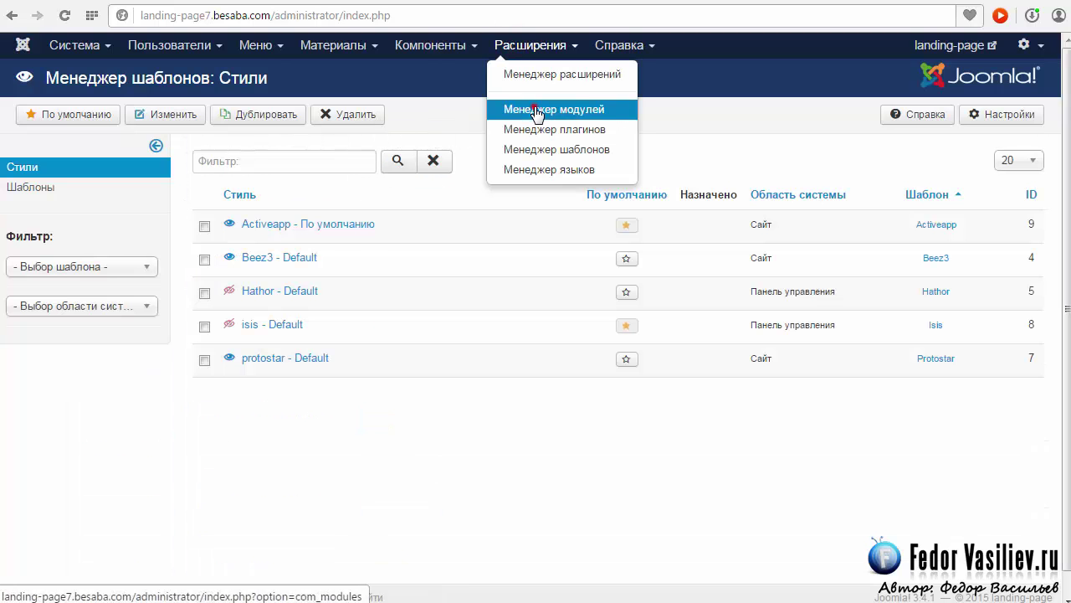
{"action": "left_click", "coordinate": [536, 114]}
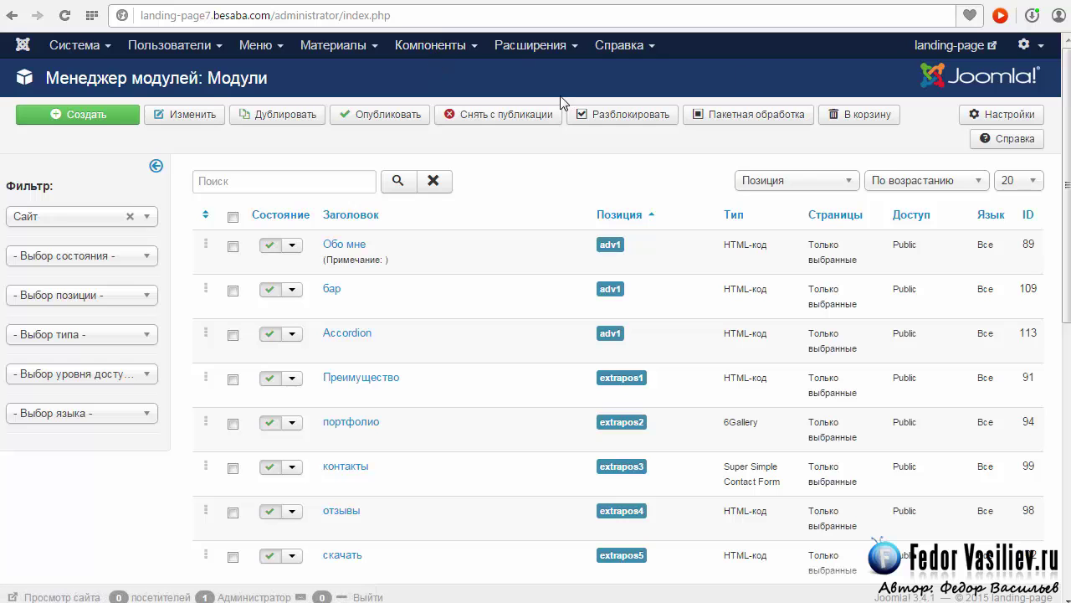
{"action": "left_click", "coordinate": [96, 116]}
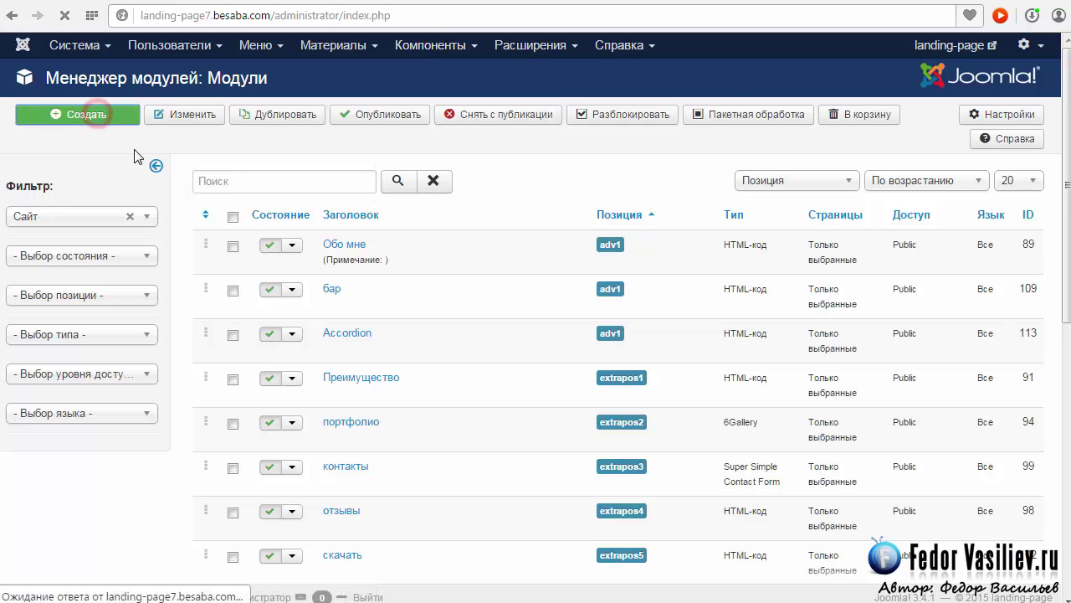
{"action": "left_click", "coordinate": [42, 231]}
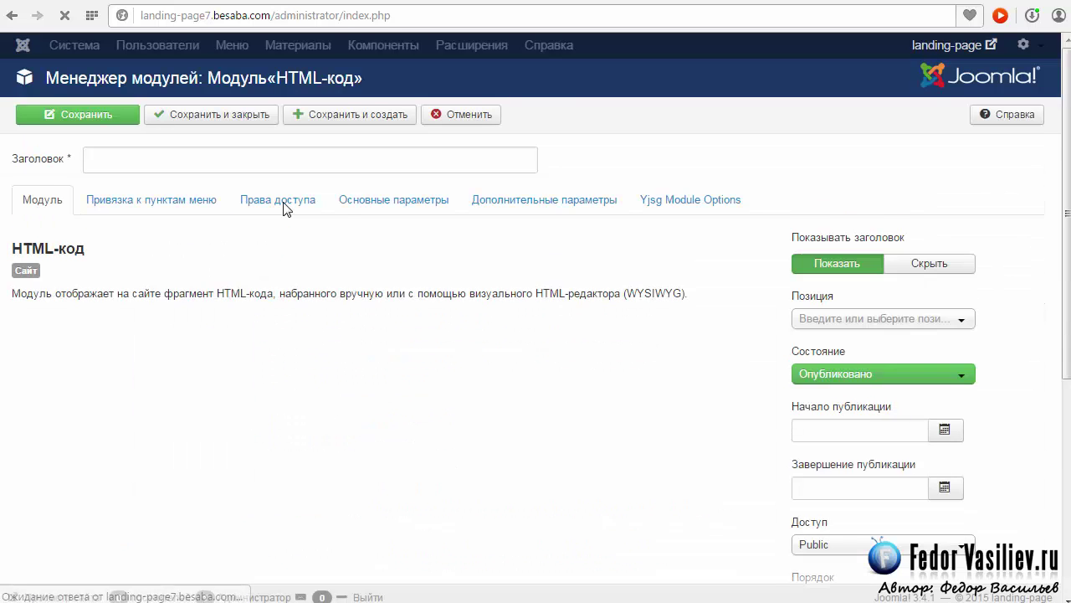
Examine the YJSG shortcodes below the module's text editor, including the options of the Media shortcode
{"action": "scroll", "coordinate": [283, 209], "scroll_direction": "down", "scroll_amount": 6}
{"action": "scroll", "coordinate": [264, 402], "scroll_direction": "down", "scroll_amount": 1}
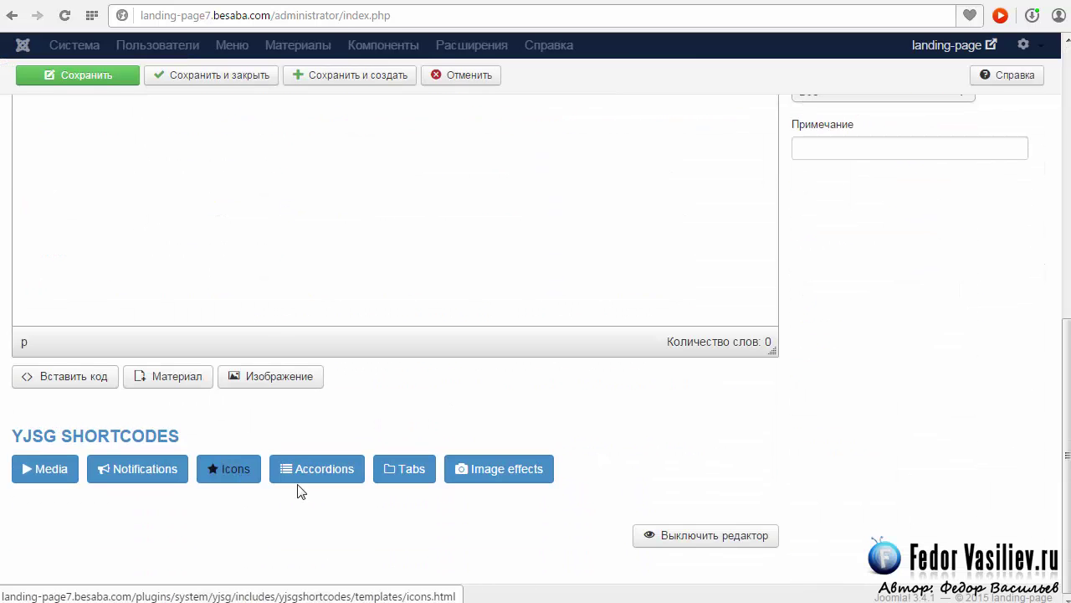
{"action": "left_click", "coordinate": [225, 471]}
{"action": "left_click", "coordinate": [38, 475]}
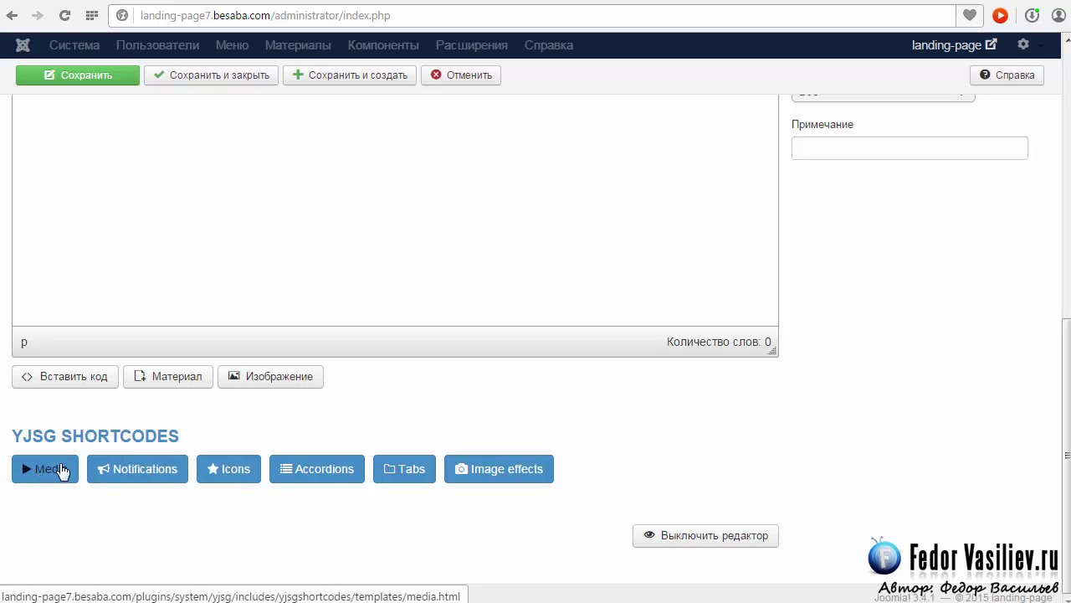
{"action": "left_click", "coordinate": [40, 476]}
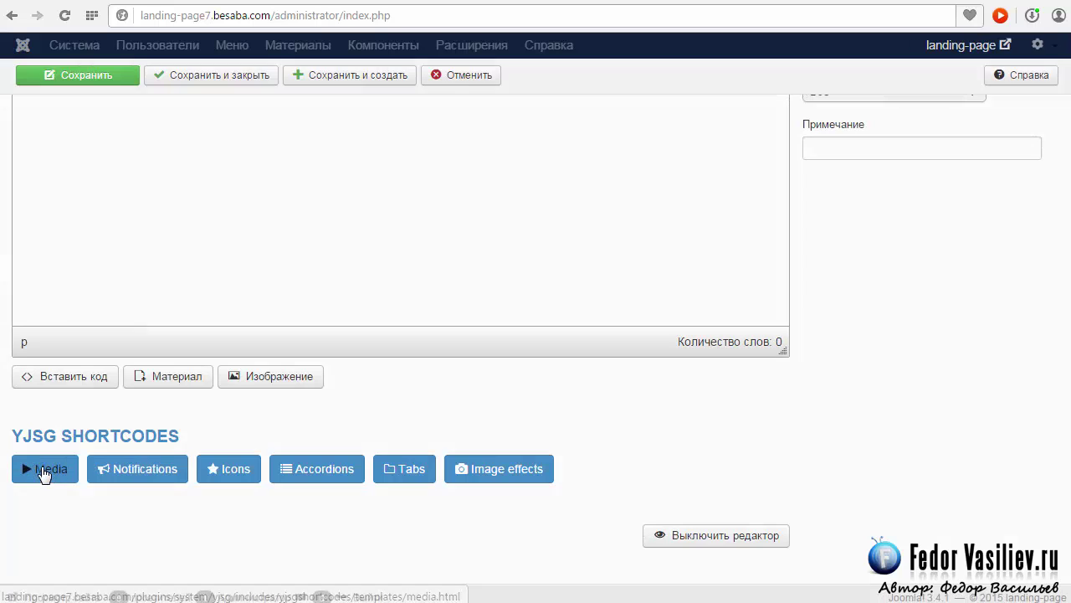
{"action": "left_click", "coordinate": [287, 294]}
{"action": "key", "text": "shift+Tab"}
{"action": "left_click", "coordinate": [287, 299]}
{"action": "key", "text": "shift+Tab"}
{"action": "left_click", "coordinate": [865, 135]}
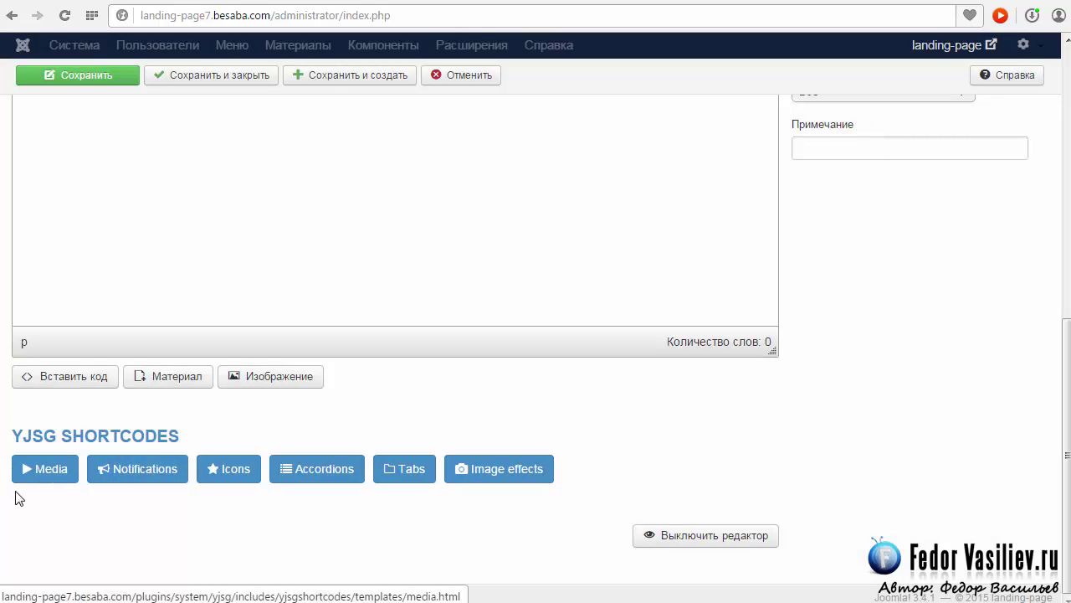
Check the module form and its YJSG shortcodes, and cancel the new module
{"action": "scroll", "coordinate": [397, 371], "scroll_direction": "up", "scroll_amount": 7}
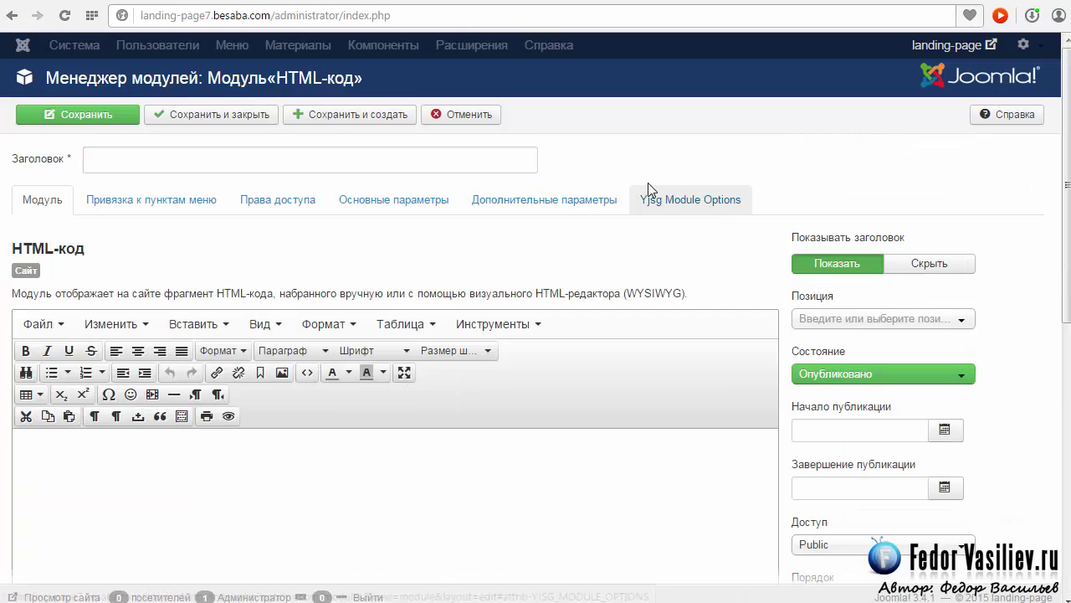
{"action": "scroll", "coordinate": [368, 402], "scroll_direction": "down", "scroll_amount": 6}
{"action": "scroll", "coordinate": [136, 522], "scroll_direction": "down", "scroll_amount": 1}
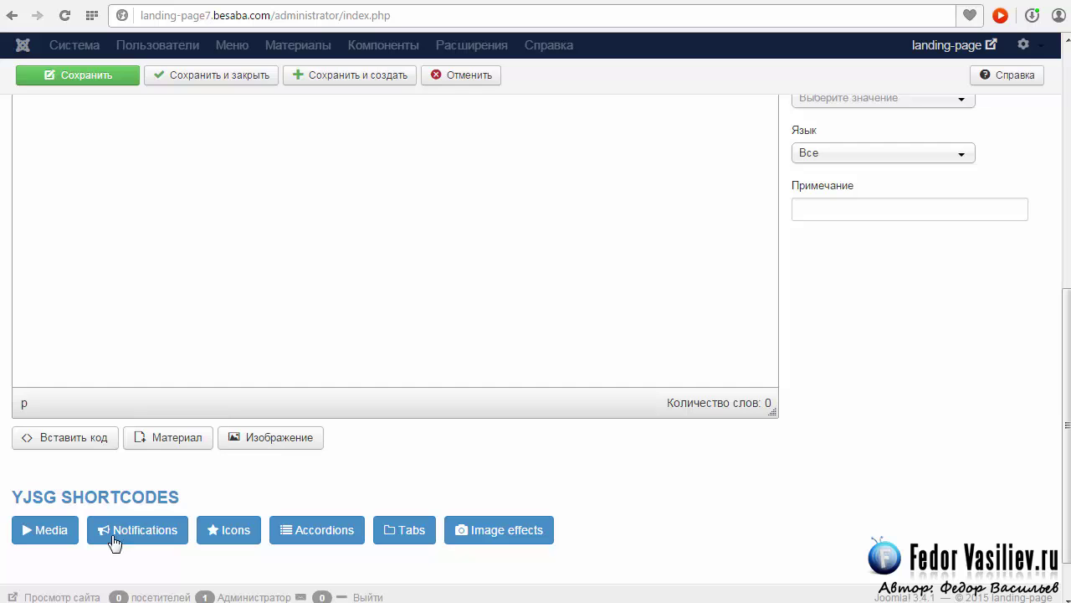
{"action": "scroll", "coordinate": [564, 340], "scroll_direction": "up", "scroll_amount": 7}
{"action": "left_click", "coordinate": [462, 117]}
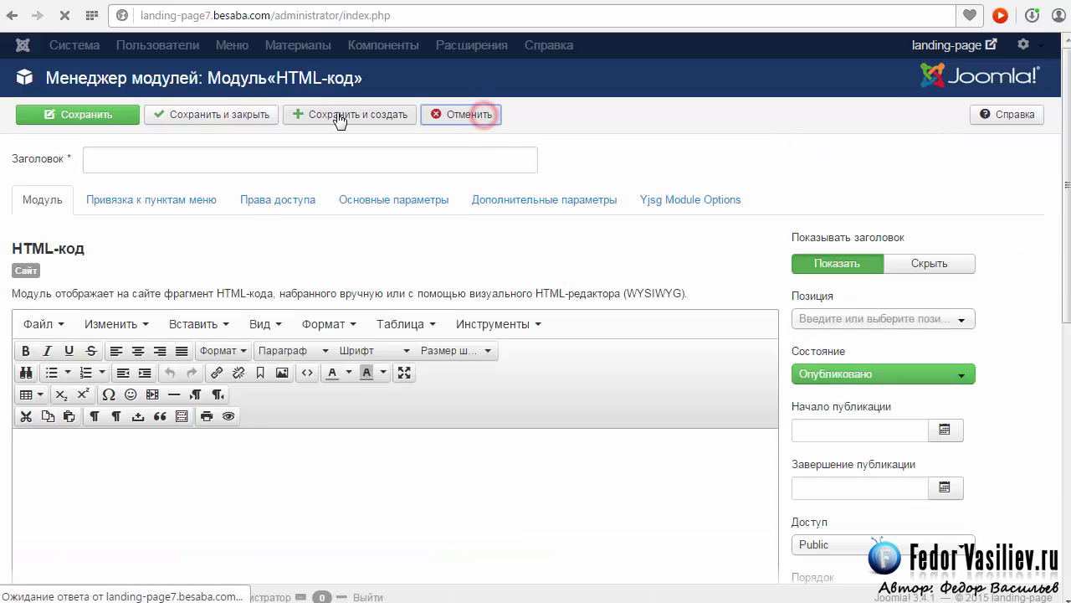
View the Media shortcode in a new article's editor and cancel the article
{"action": "left_click", "coordinate": [311, 43]}
{"action": "mouse_move", "coordinate": [365, 79]}
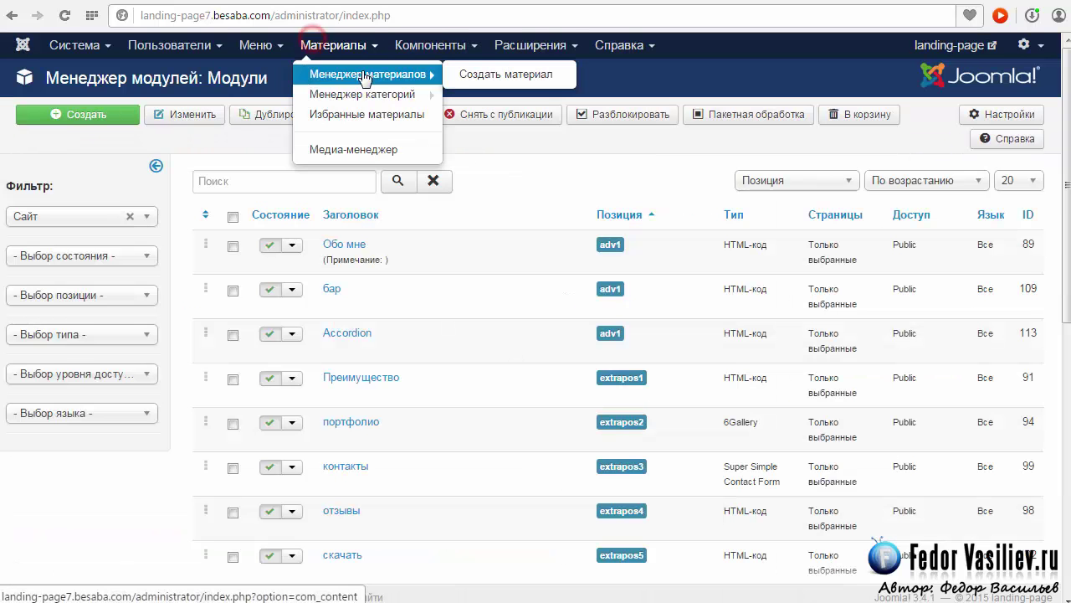
{"action": "left_click", "coordinate": [477, 74]}
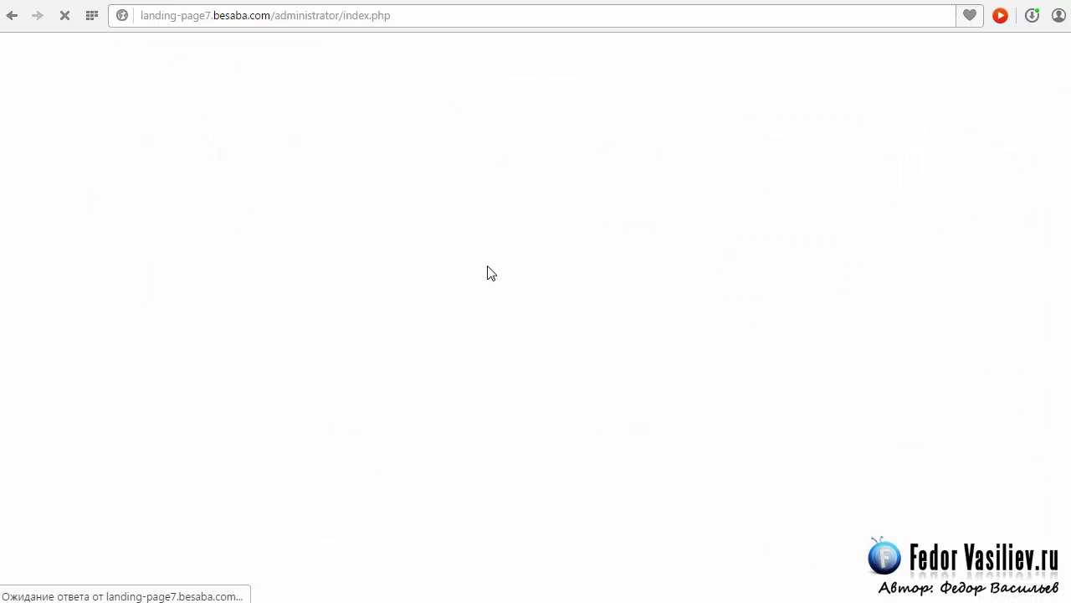
{"action": "scroll", "coordinate": [491, 273], "scroll_direction": "down", "scroll_amount": 5}
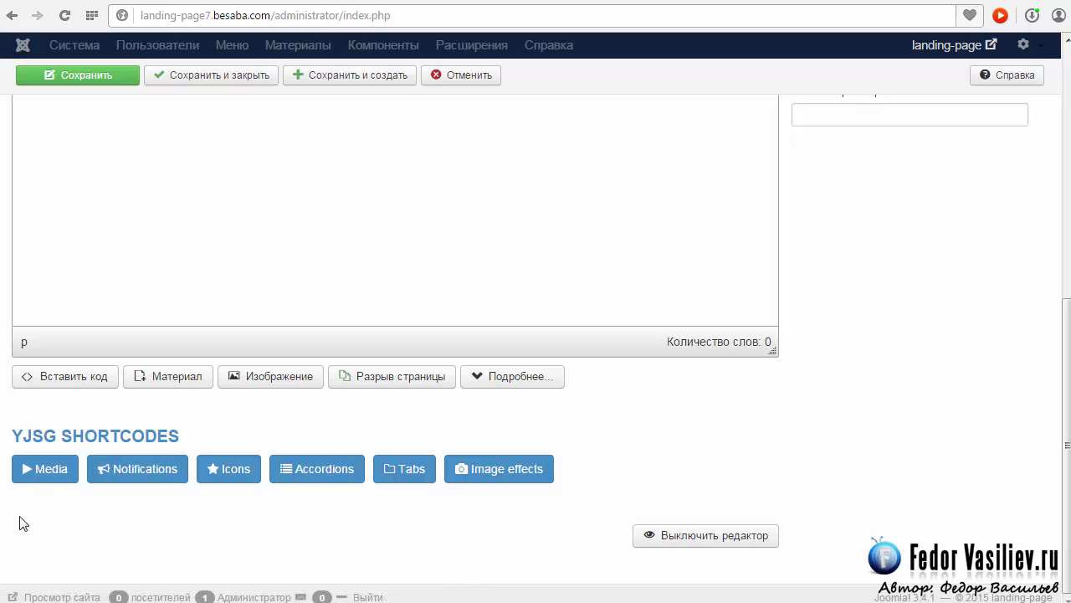
{"action": "left_click", "coordinate": [45, 482]}
{"action": "left_click", "coordinate": [466, 116]}
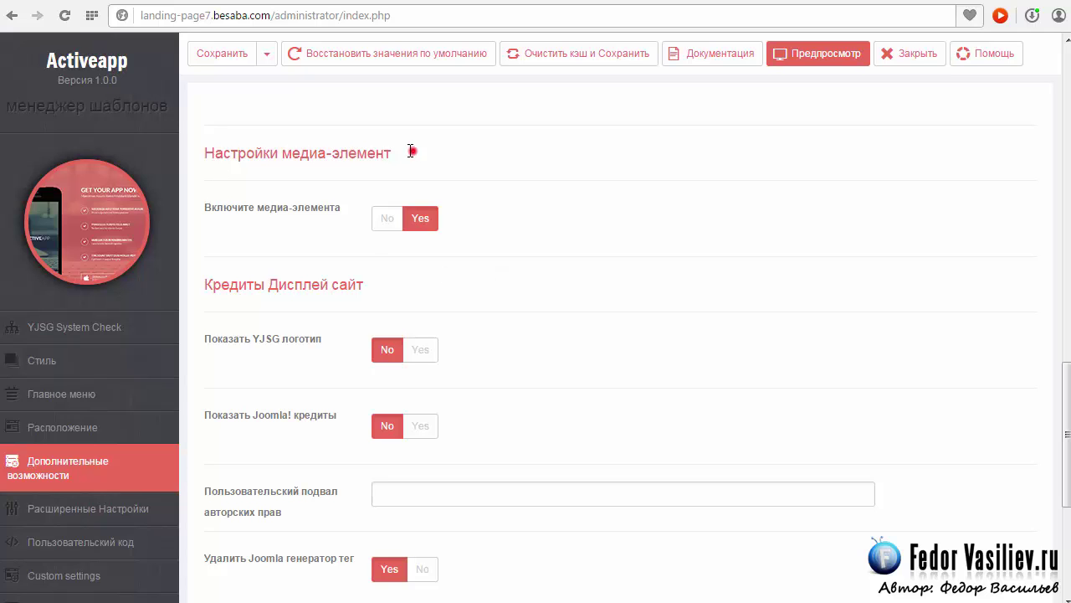
Review the media element, site tools and text direction settings in the template's additional features
{"action": "left_click_drag", "start_coordinate": [411, 151], "coordinate": [254, 152]}
{"action": "left_click", "coordinate": [390, 151]}
{"action": "left_click_drag", "start_coordinate": [1066, 434], "coordinate": [359, 502]}
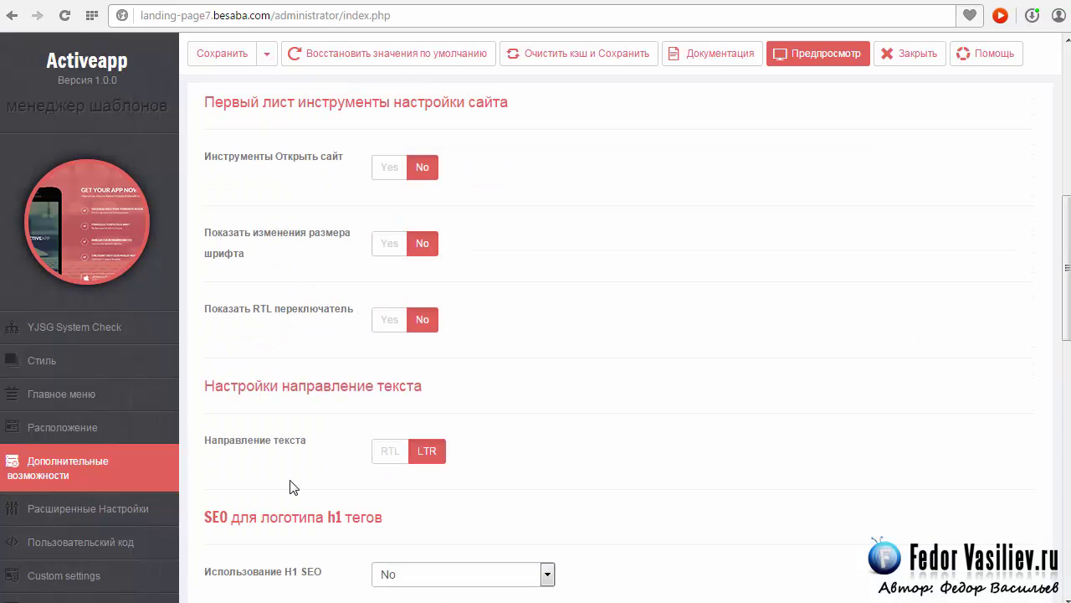
Set the responsive layout option to Yes in the template's advanced settings
{"action": "left_click", "coordinate": [85, 510]}
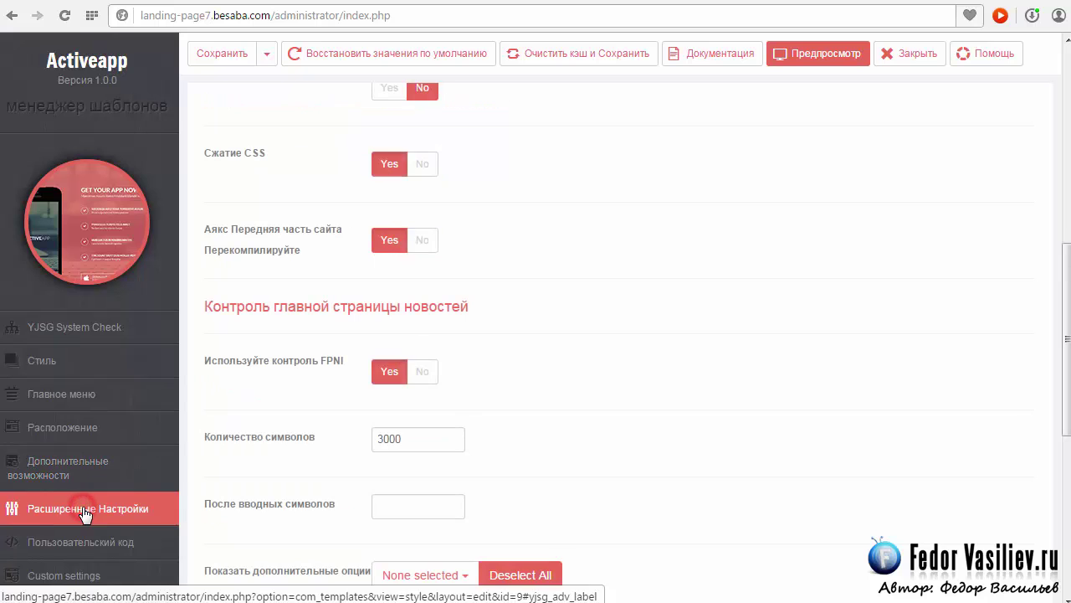
{"action": "left_click_drag", "start_coordinate": [1066, 335], "coordinate": [1061, 159]}
{"action": "mouse_move", "coordinate": [392, 214]}
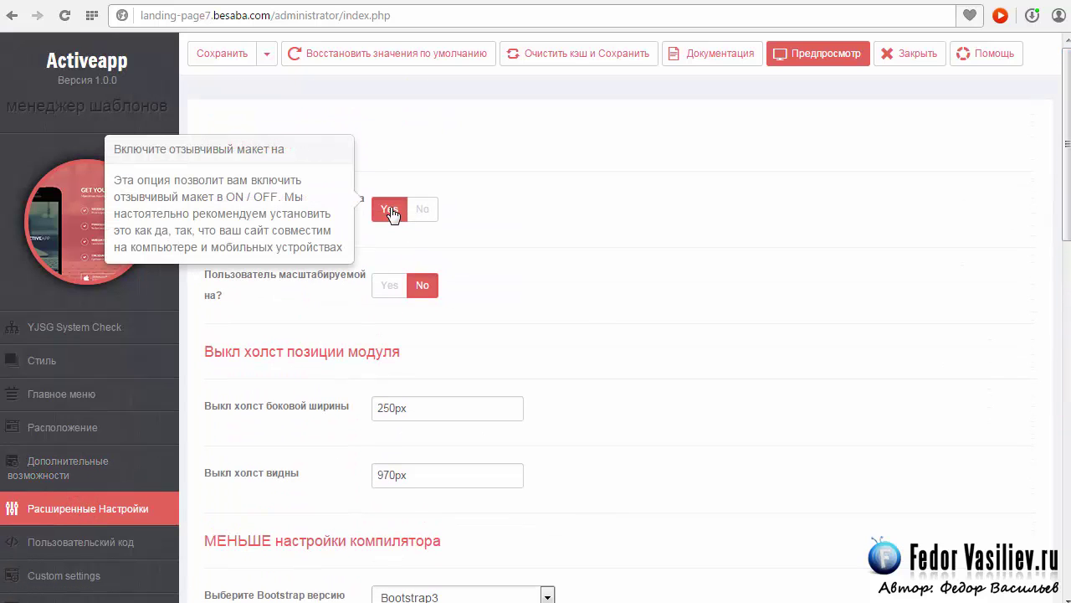
{"action": "left_click", "coordinate": [388, 214]}
{"action": "left_click", "coordinate": [383, 215]}
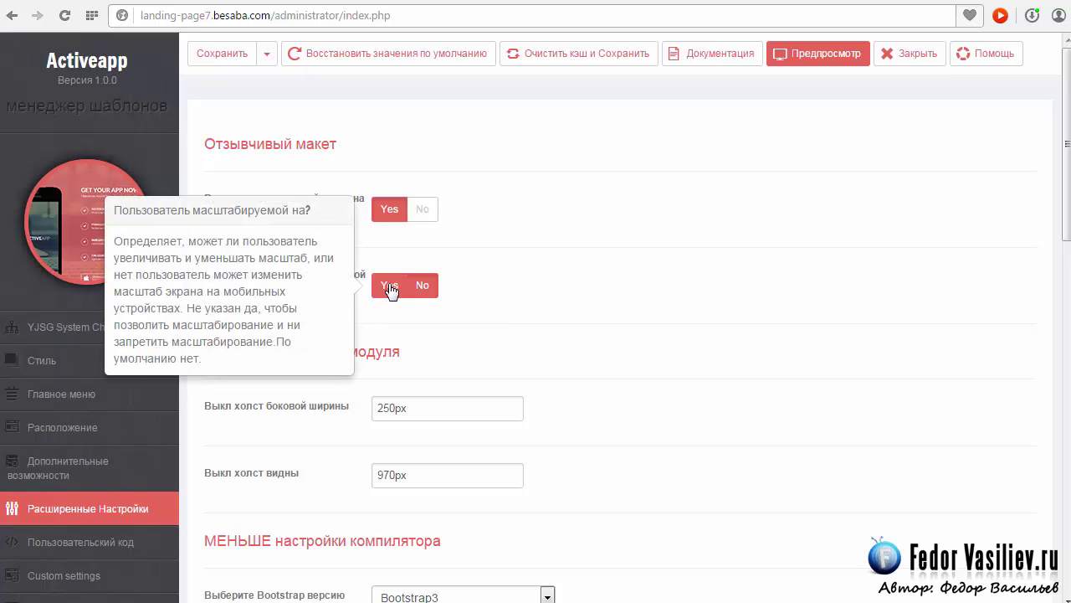
View the footer of the webmaster-yandex.vv.si site and return to the template settings
{"action": "left_click", "coordinate": [755, 3]}
{"action": "key", "text": "End"}
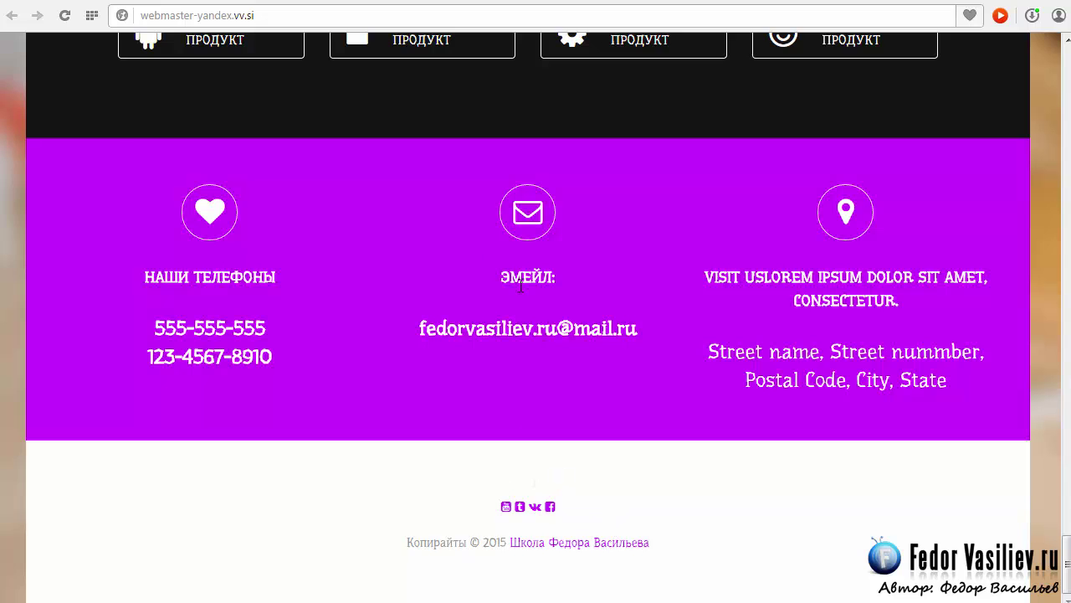
{"action": "left_click", "coordinate": [493, 3]}
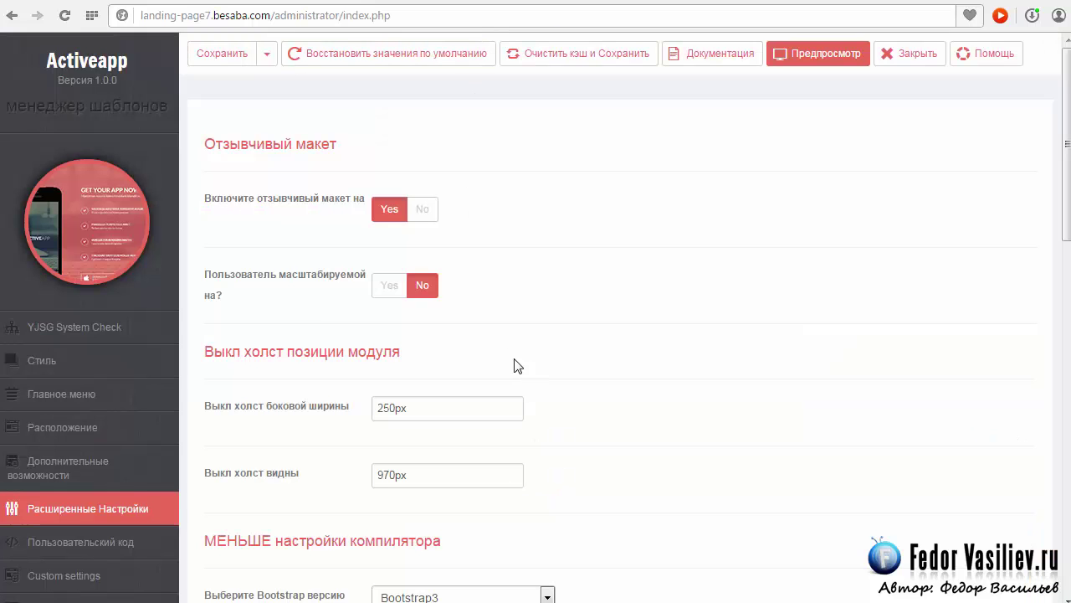
Examine the user scaling option and the off-canvas side width and visibility fields
{"action": "left_click", "coordinate": [390, 289]}
{"action": "left_click", "coordinate": [389, 285]}
{"action": "scroll", "coordinate": [506, 198], "scroll_direction": "down", "scroll_amount": 3}
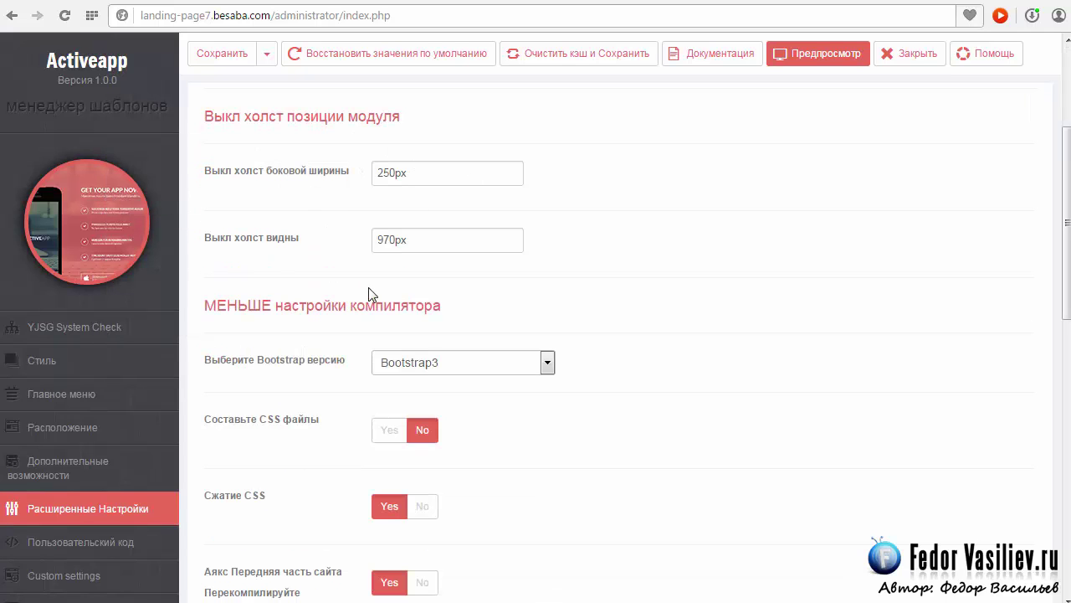
{"action": "mouse_move", "coordinate": [437, 172]}
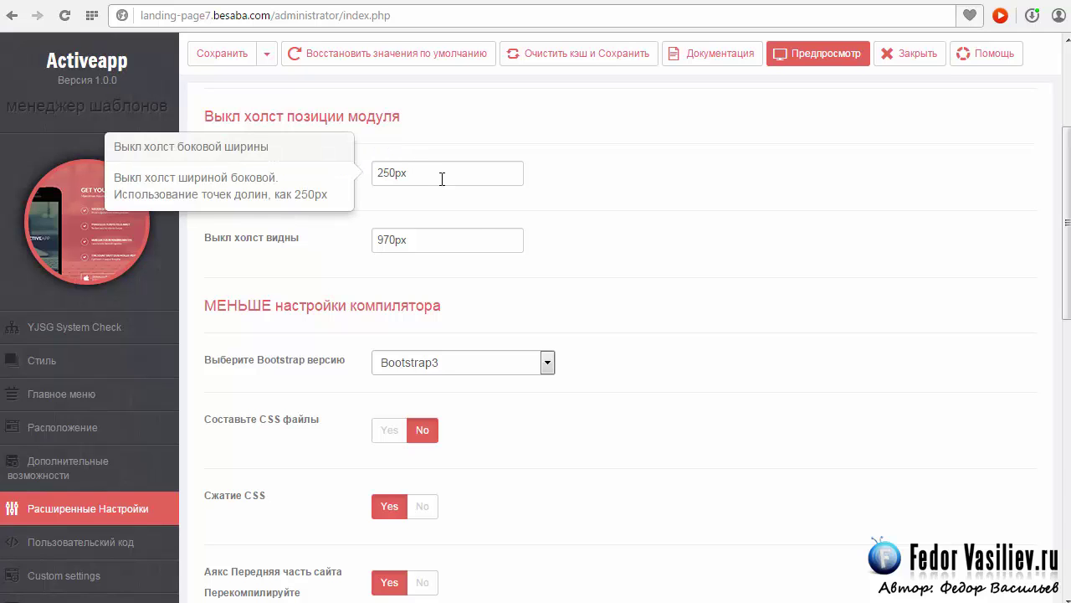
{"action": "mouse_move", "coordinate": [400, 240]}
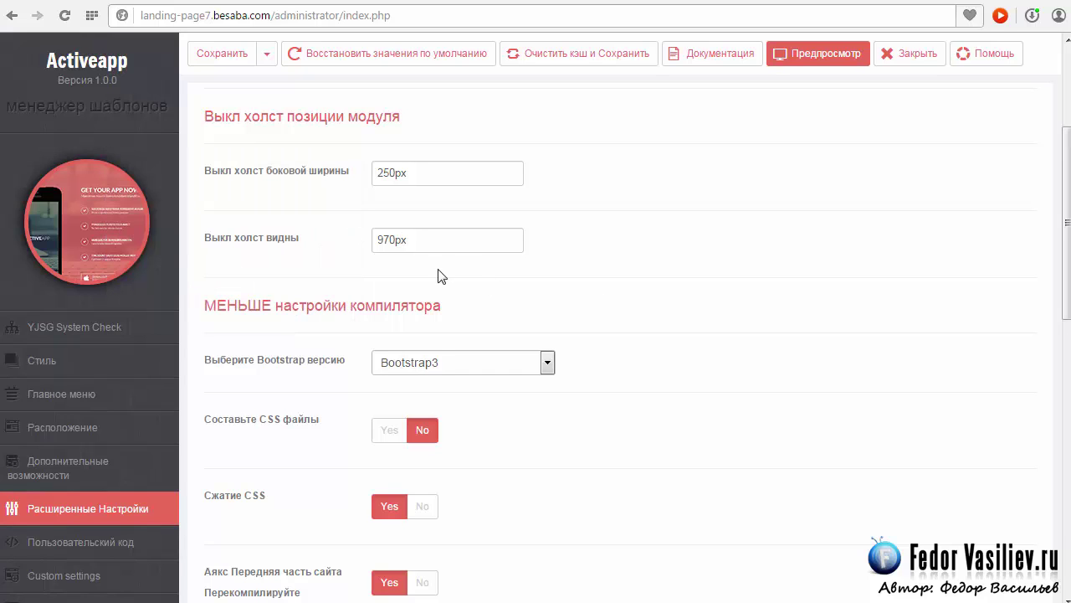
{"action": "double_click", "coordinate": [412, 172]}
{"action": "left_click", "coordinate": [376, 172]}
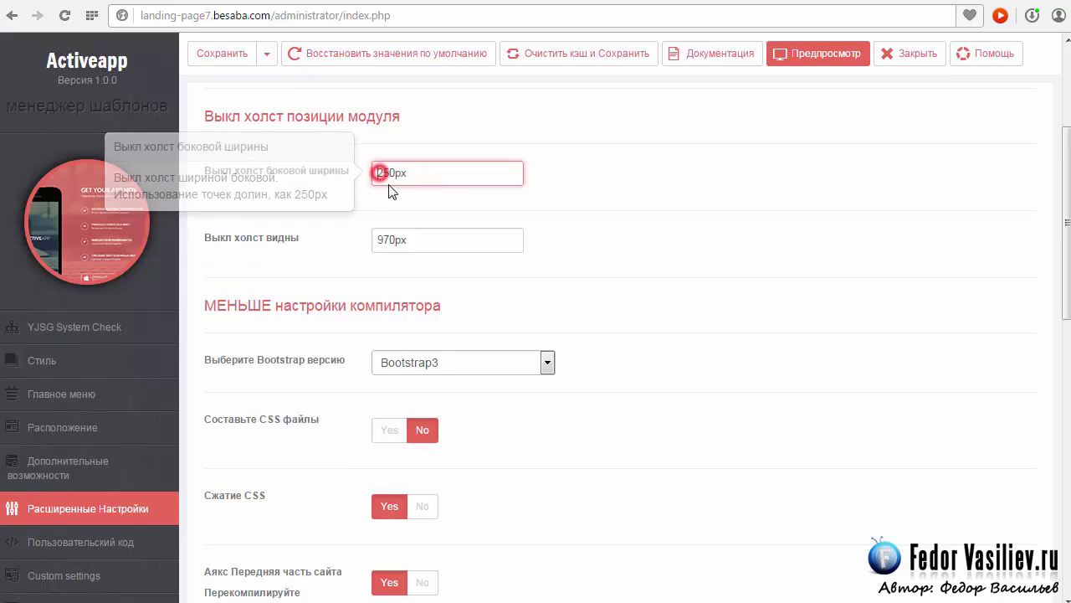
{"action": "left_click_drag", "start_coordinate": [398, 173], "coordinate": [376, 172]}
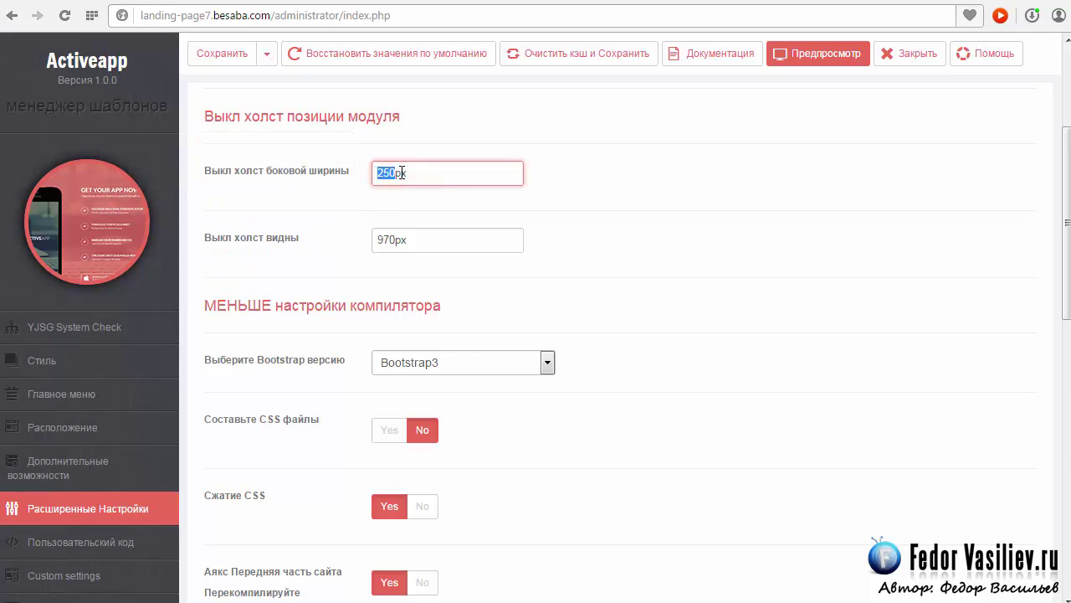
Set the Bootstrap version to None in the compiler settings and check the other available versions
{"action": "left_click", "coordinate": [547, 361]}
{"action": "left_click", "coordinate": [546, 389]}
{"action": "scroll", "coordinate": [372, 221], "scroll_direction": "down", "scroll_amount": 2}
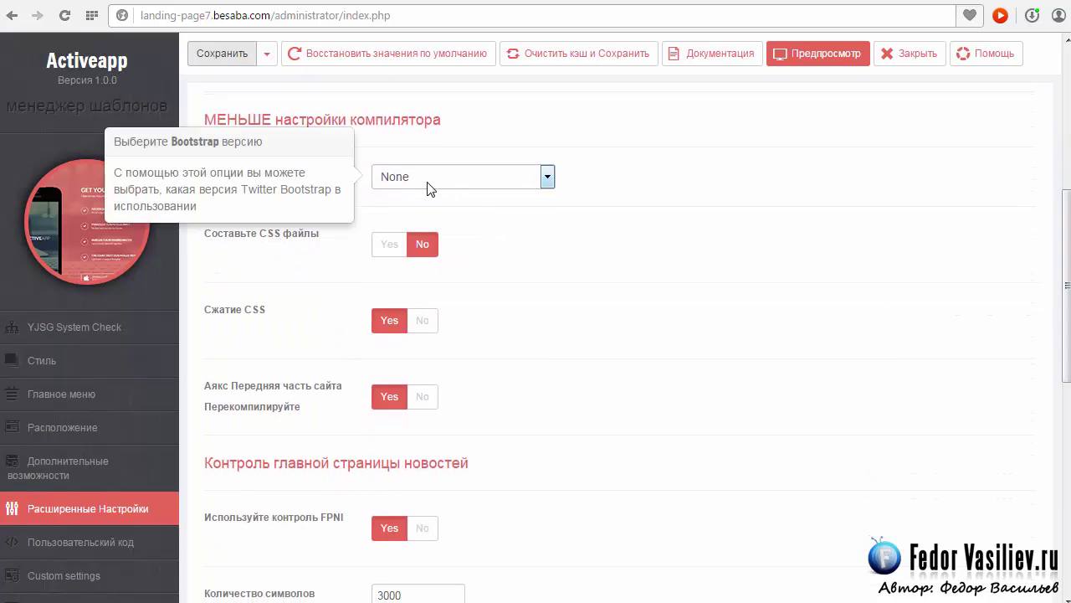
{"action": "left_click", "coordinate": [423, 178]}
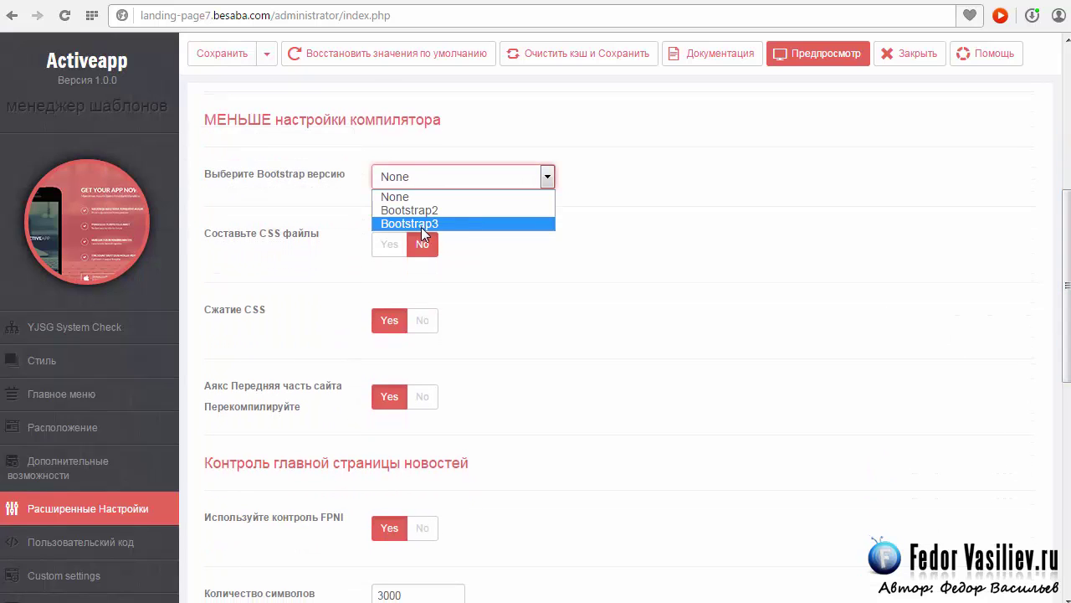
{"action": "left_click", "coordinate": [372, 156]}
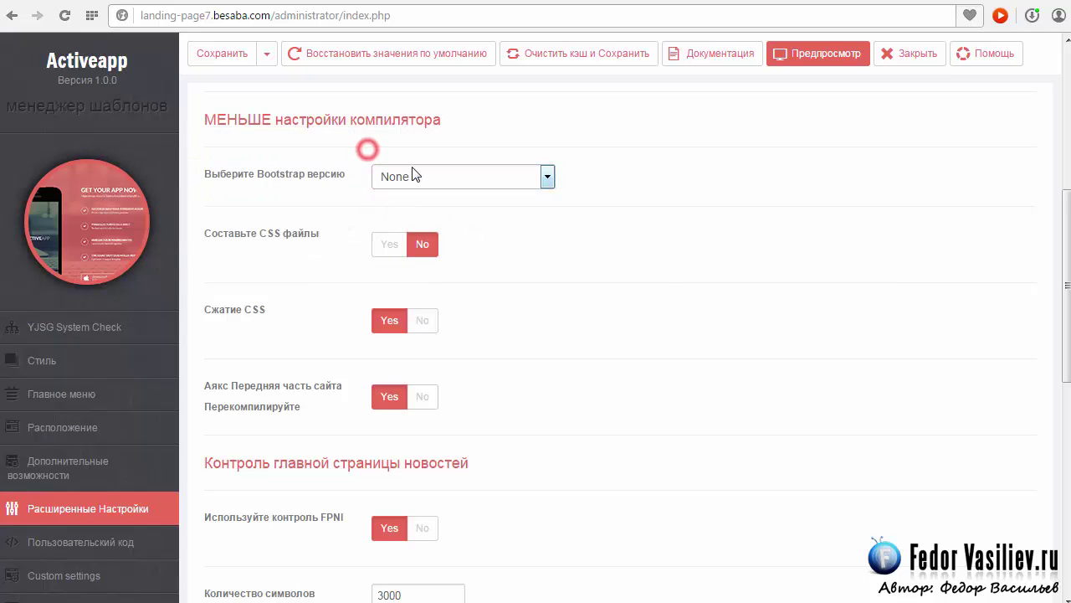
{"action": "left_click", "coordinate": [418, 178]}
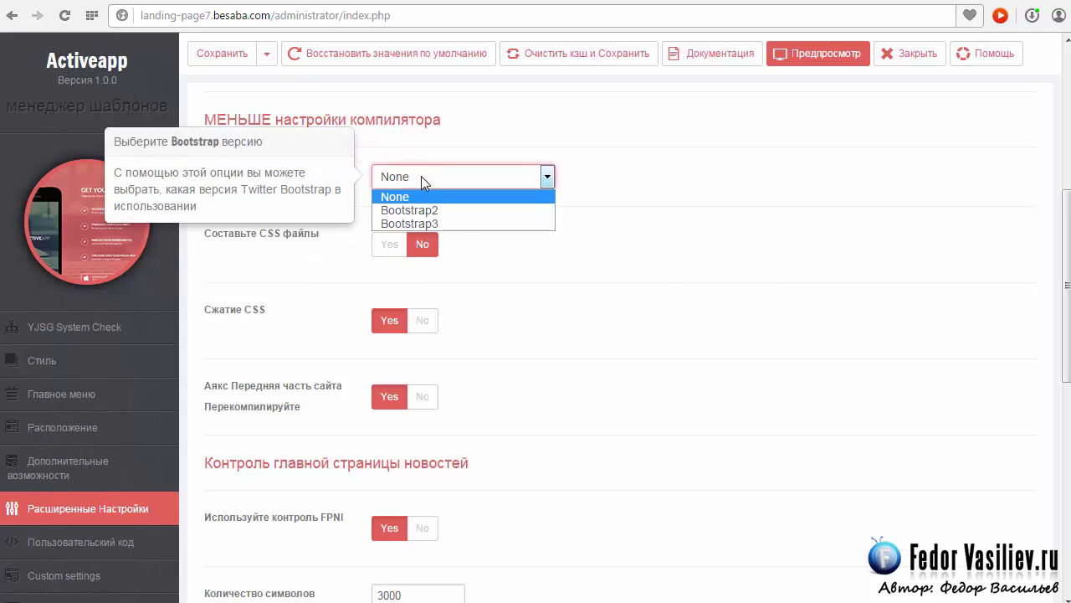
{"action": "left_click", "coordinate": [605, 174]}
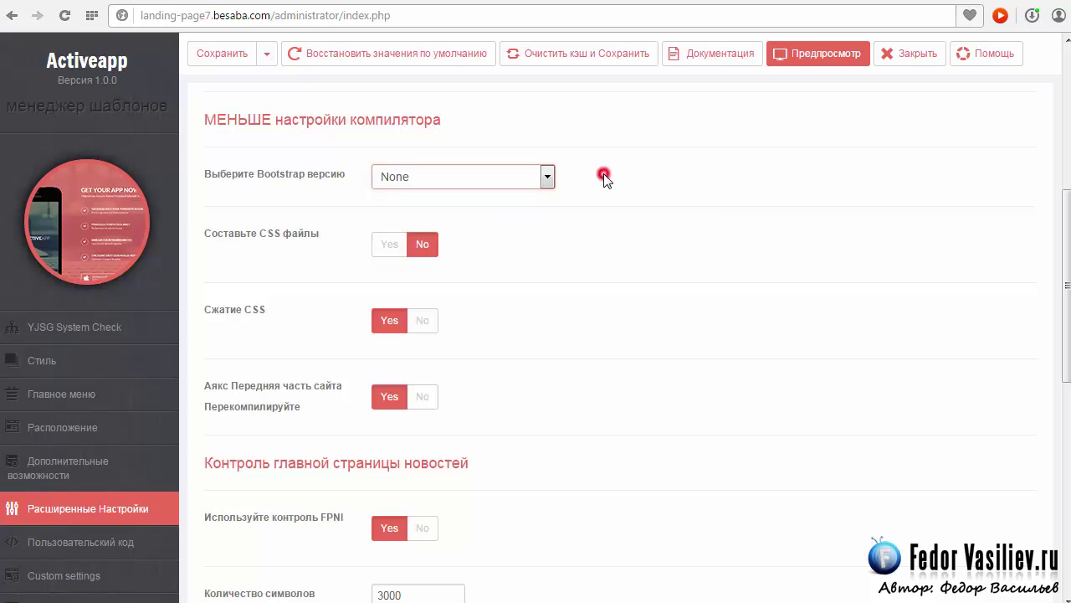
Review the available Bootstrap versions in the compiler settings and leave None selected
{"action": "left_click", "coordinate": [423, 176]}
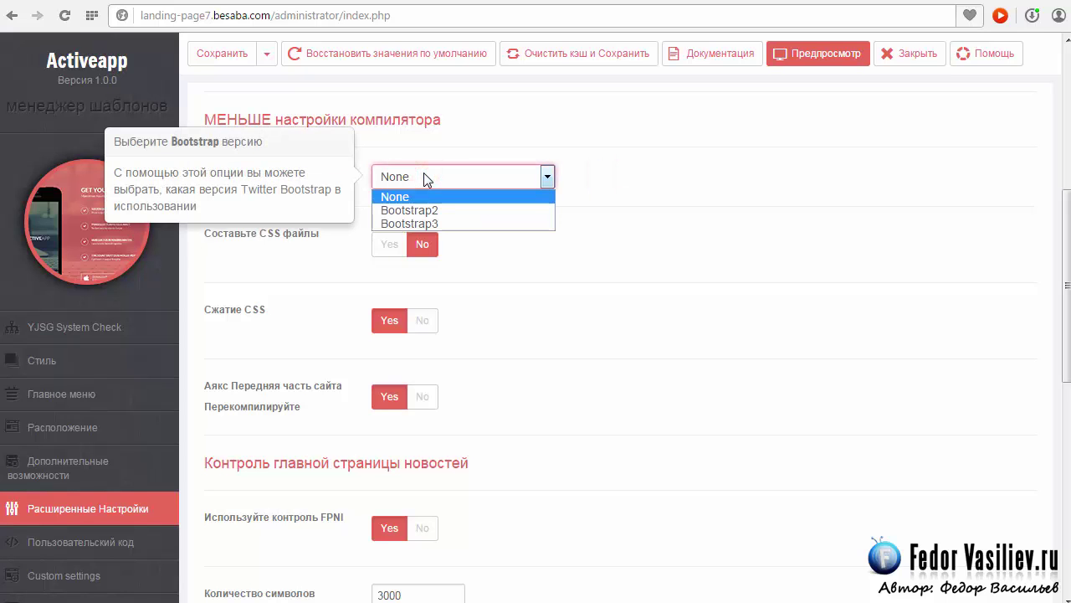
{"action": "left_click", "coordinate": [658, 181]}
{"action": "left_click", "coordinate": [447, 176]}
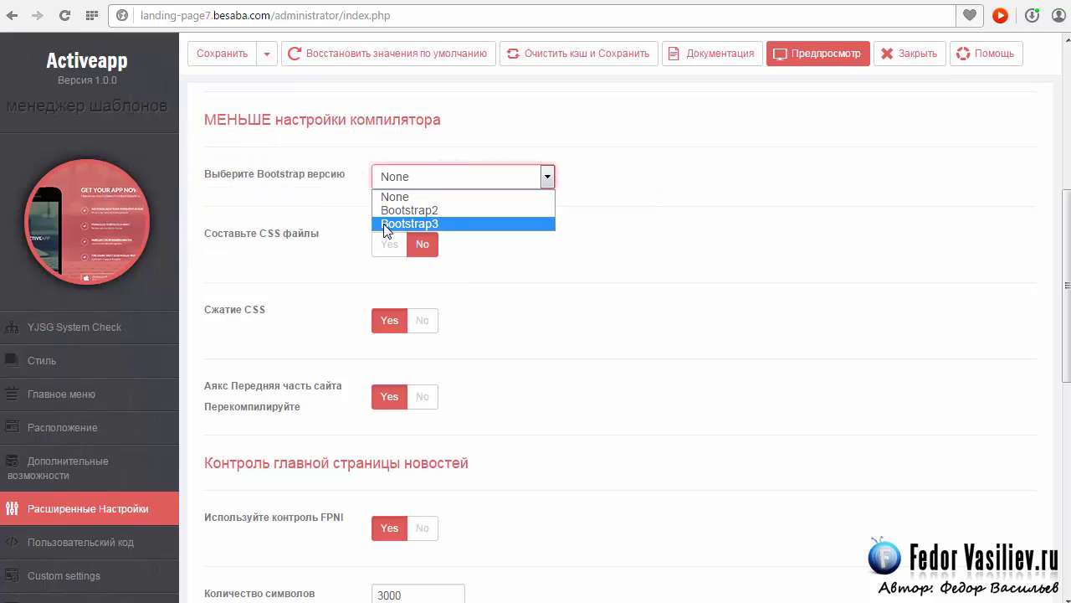
{"action": "left_click", "coordinate": [651, 166]}
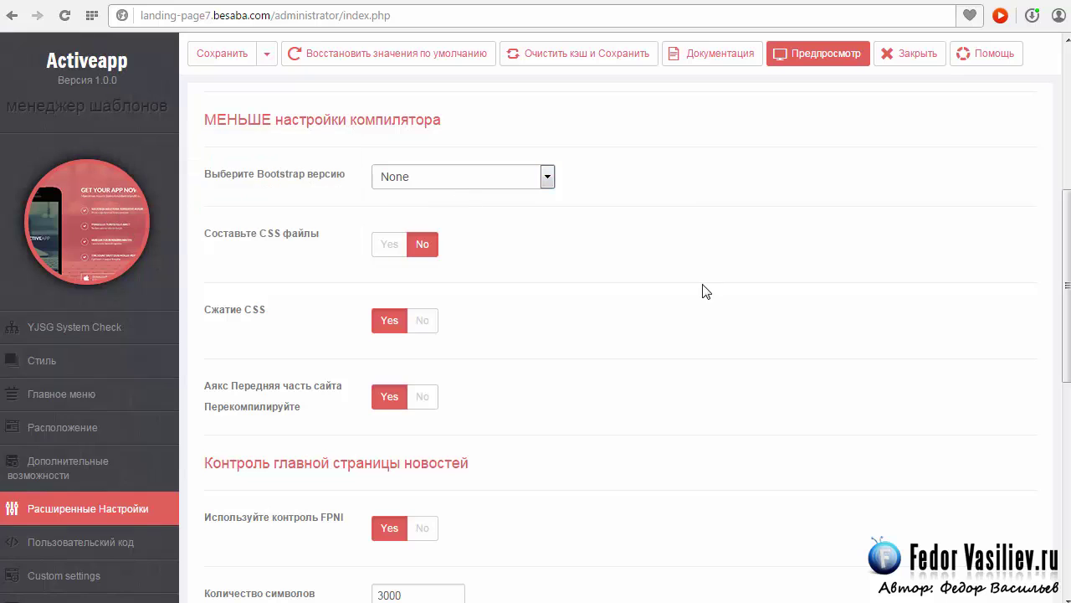
Examine the Yes and No choices of the CSS file compilation option in the compiler settings
{"action": "left_click", "coordinate": [390, 250]}
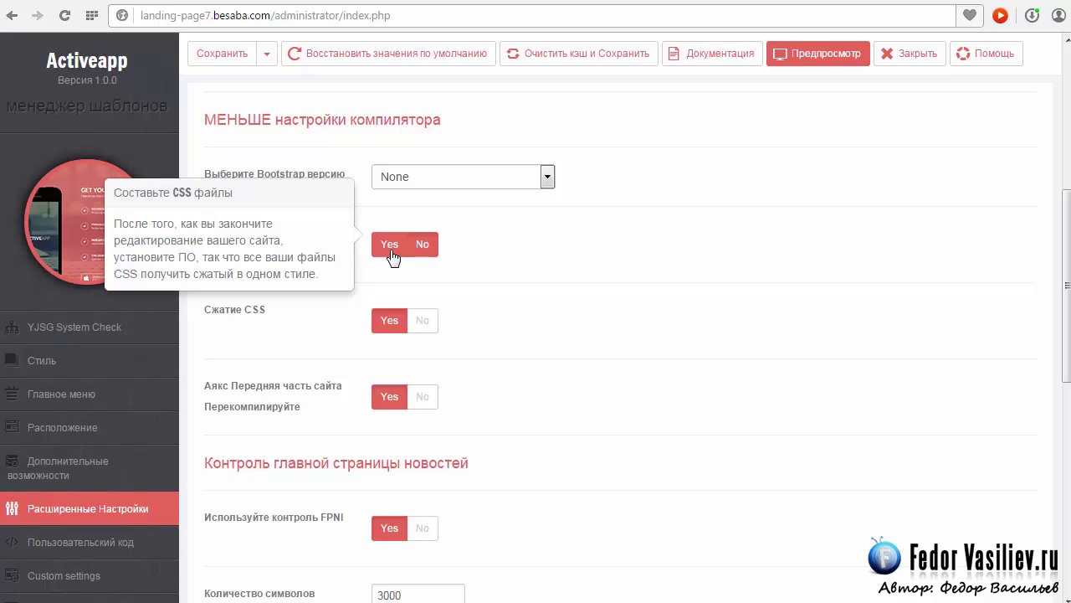
{"action": "left_click", "coordinate": [422, 245]}
{"action": "left_click", "coordinate": [388, 244]}
{"action": "left_click", "coordinate": [398, 249]}
{"action": "left_click", "coordinate": [387, 251]}
{"action": "left_click", "coordinate": [387, 253]}
{"action": "left_click", "coordinate": [398, 253]}
{"action": "left_click", "coordinate": [399, 251]}
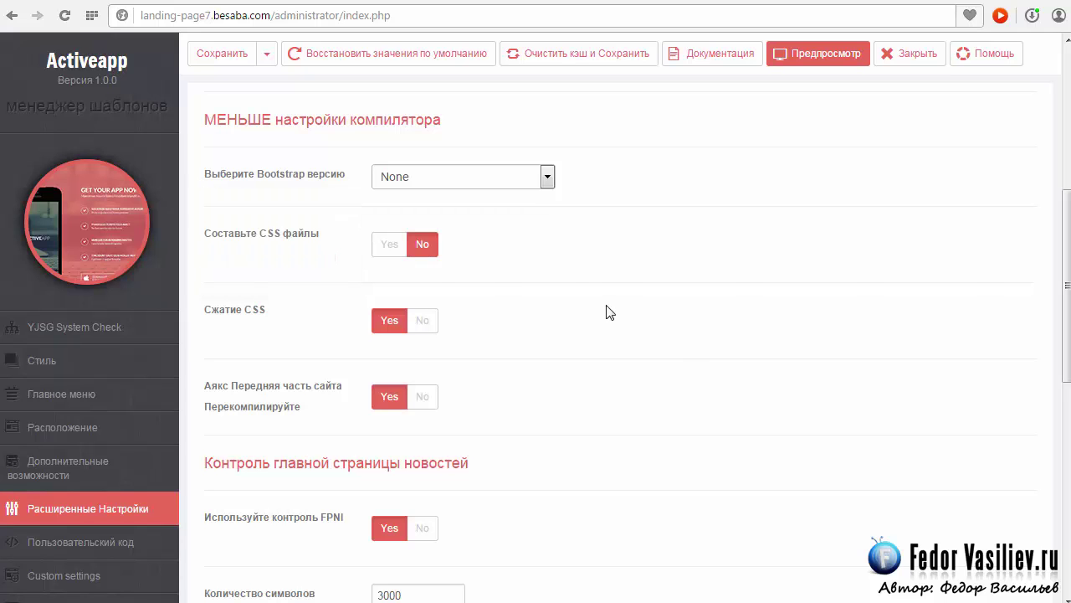
{"action": "left_click", "coordinate": [388, 244]}
{"action": "left_click", "coordinate": [388, 244]}
{"action": "left_click", "coordinate": [386, 248]}
{"action": "left_click", "coordinate": [387, 247]}
Read the description of the Ajax front-end recompile option in the compiler settings
{"action": "left_click_drag", "start_coordinate": [1067, 328], "coordinate": [1067, 397]}
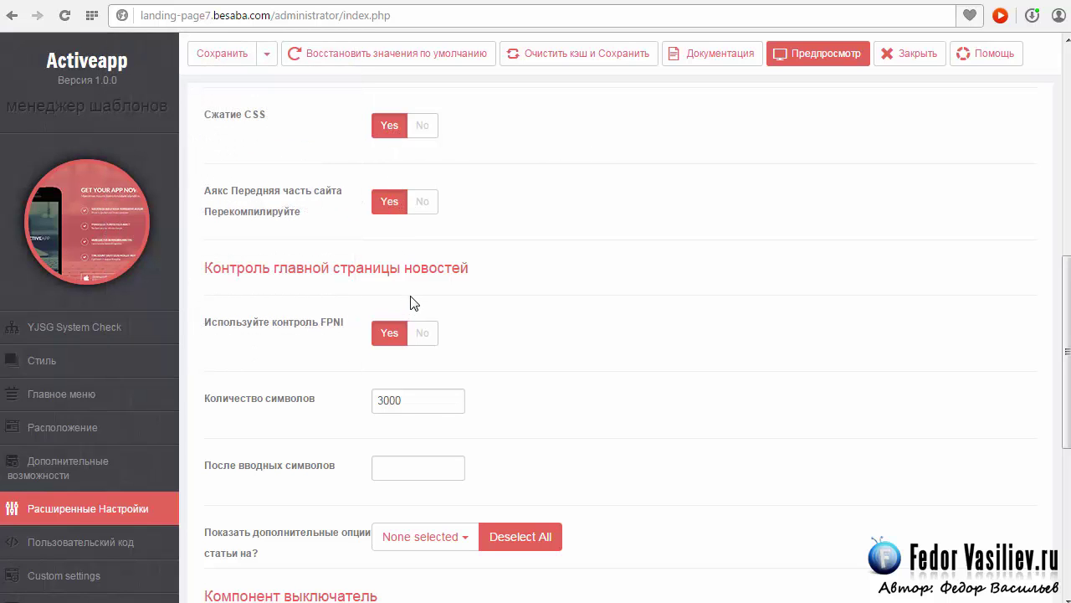
{"action": "mouse_move", "coordinate": [390, 203]}
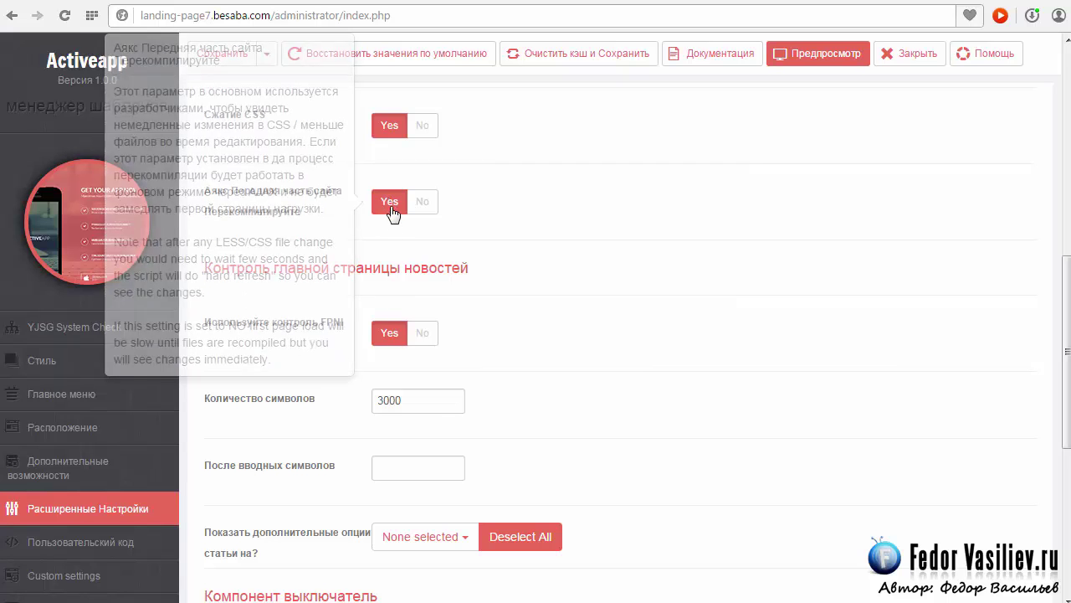
{"action": "left_click", "coordinate": [419, 206]}
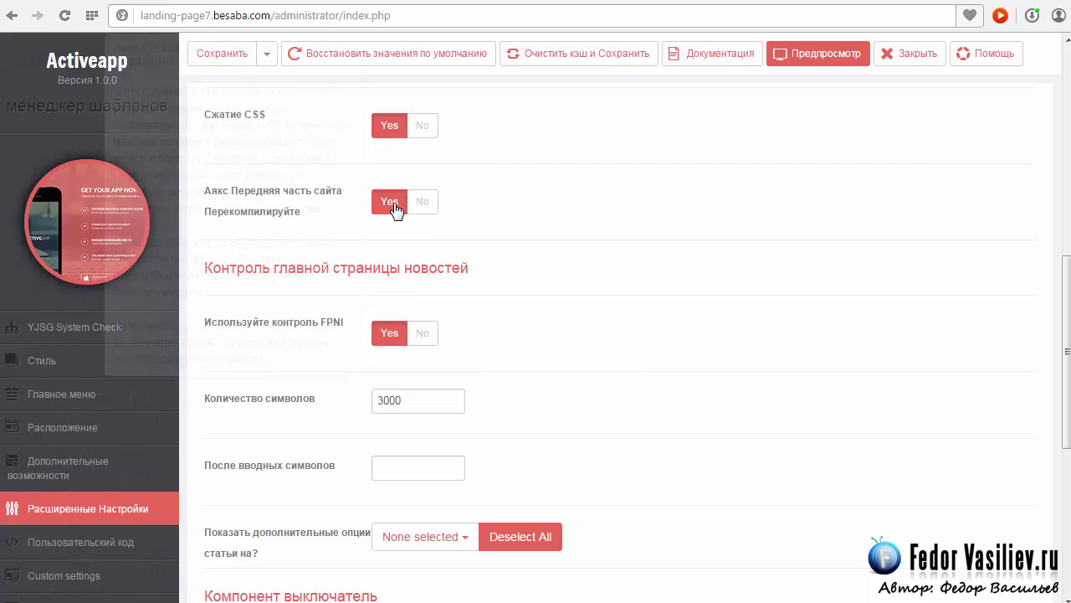
Examine the FPNI control option, the character count and the text shown after the intro characters in the front-page news settings
{"action": "scroll", "coordinate": [395, 214], "scroll_direction": "down", "scroll_amount": 2}
{"action": "mouse_move", "coordinate": [404, 154]}
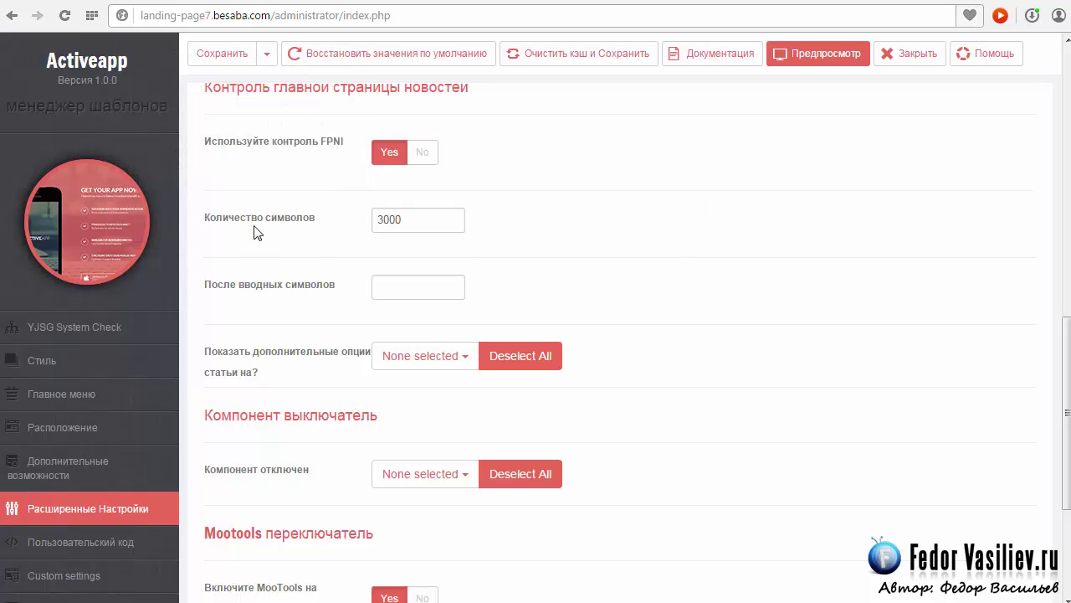
{"action": "left_click", "coordinate": [409, 222]}
{"action": "mouse_move", "coordinate": [424, 291]}
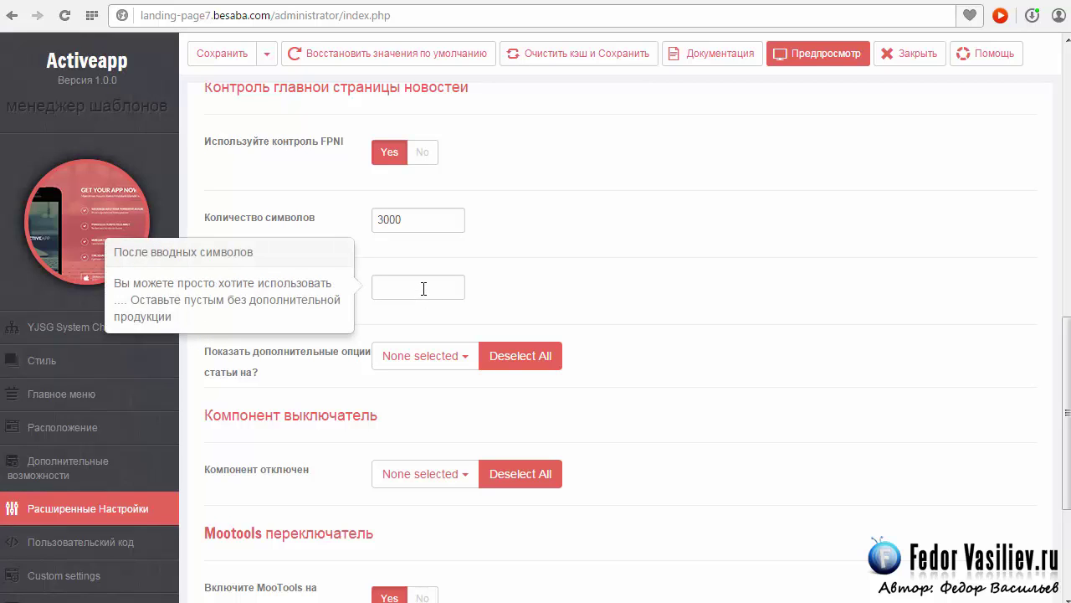
{"action": "left_click", "coordinate": [412, 287]}
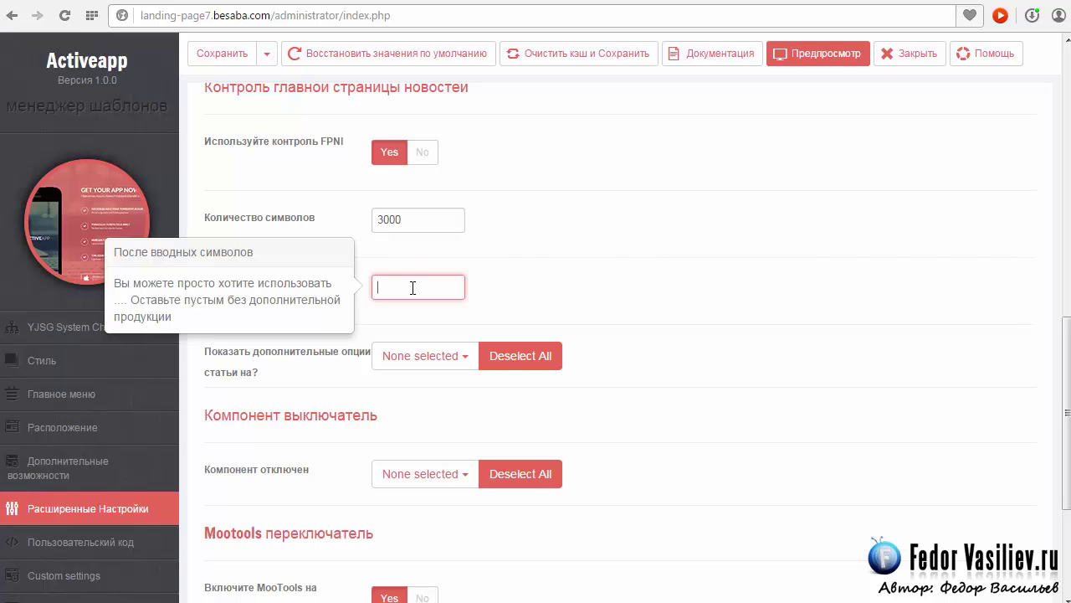
{"action": "left_click_drag", "start_coordinate": [411, 219], "coordinate": [361, 220]}
{"action": "left_click", "coordinate": [405, 219]}
{"action": "left_click", "coordinate": [411, 284]}
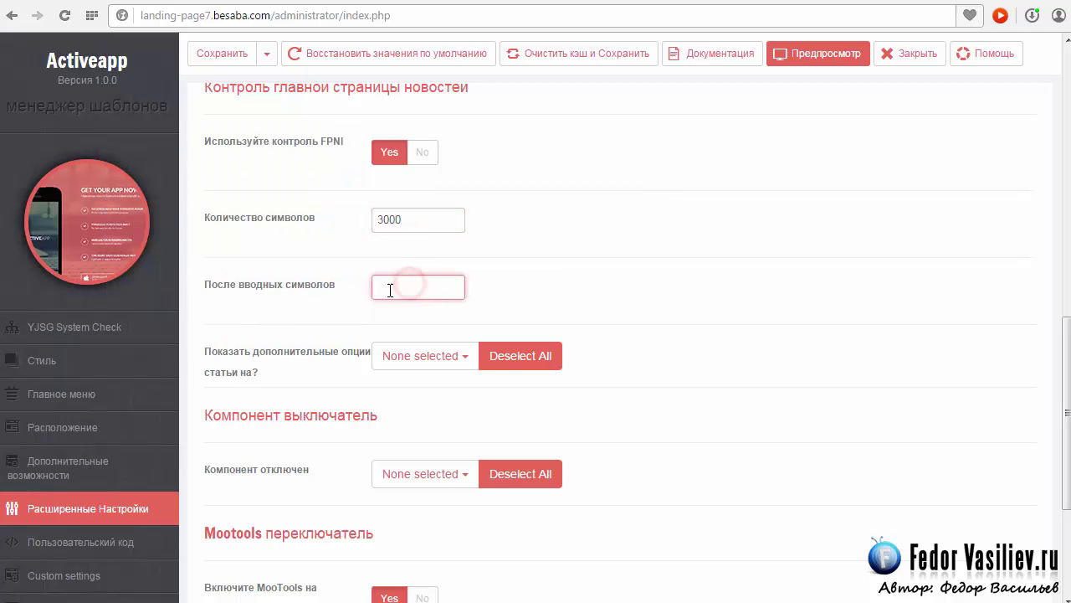
{"action": "mouse_move", "coordinate": [425, 288]}
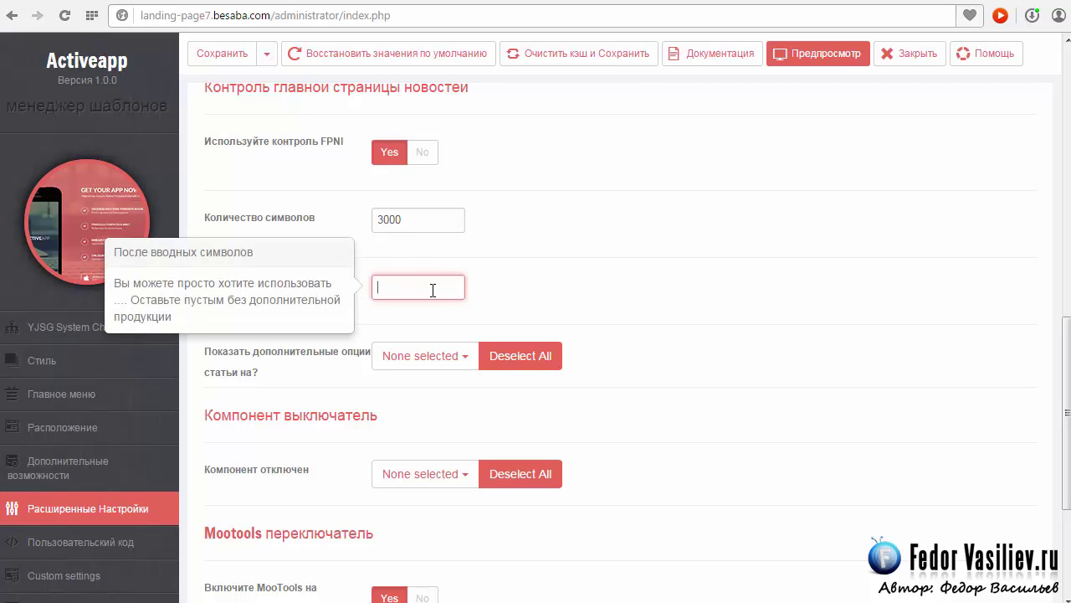
Review the user groups that can be allowed to see the additional article options, without selecting any
{"action": "scroll", "coordinate": [430, 289], "scroll_direction": "down", "scroll_amount": 2}
{"action": "mouse_move", "coordinate": [552, 207]}
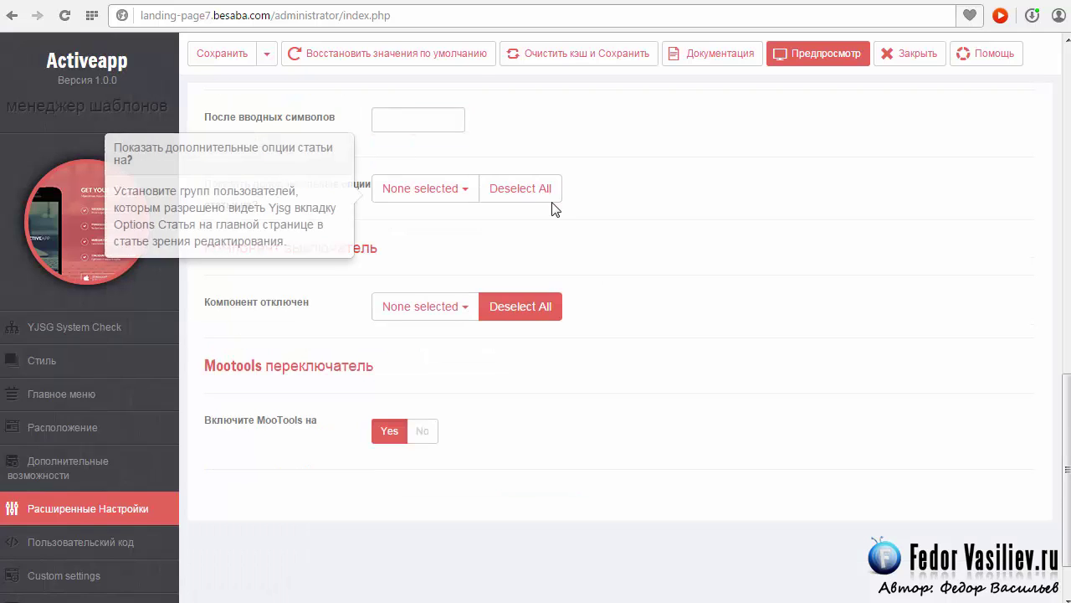
{"action": "left_click", "coordinate": [470, 195]}
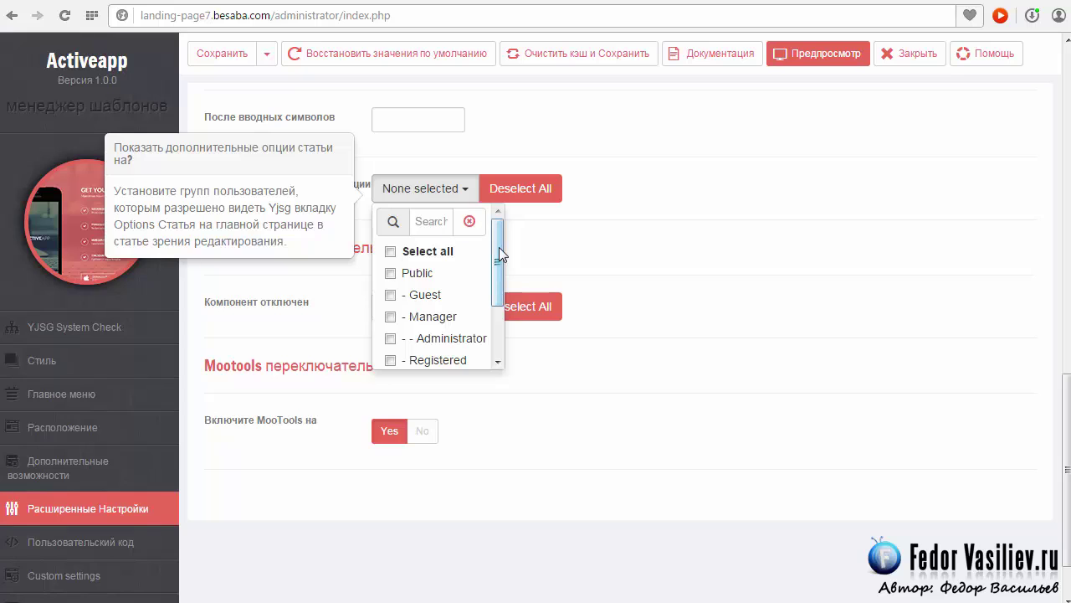
{"action": "left_click_drag", "start_coordinate": [500, 251], "coordinate": [508, 315]}
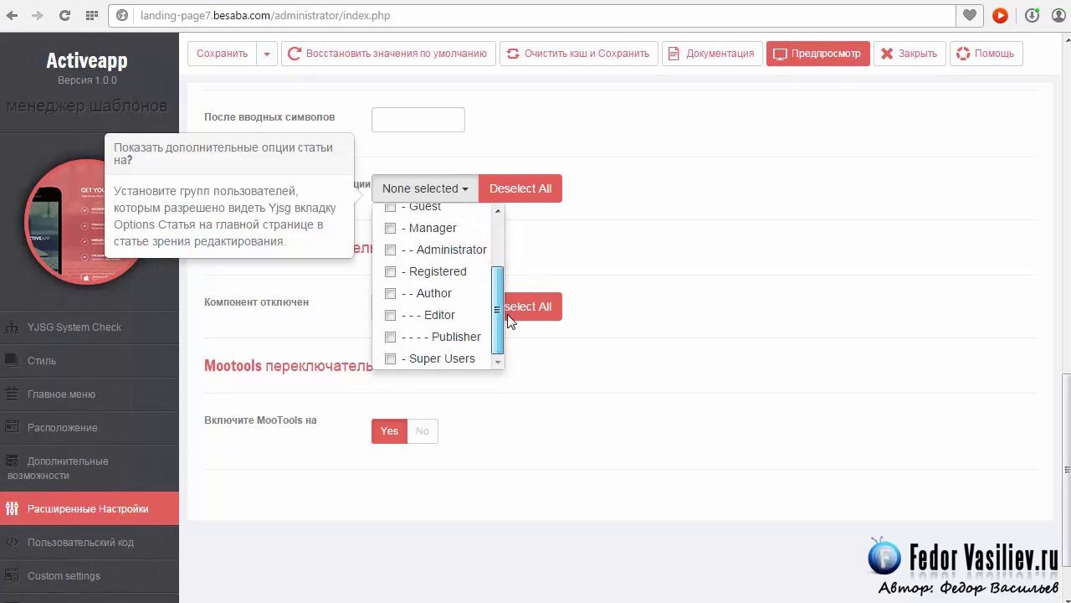
{"action": "left_click_drag", "start_coordinate": [501, 275], "coordinate": [497, 239]}
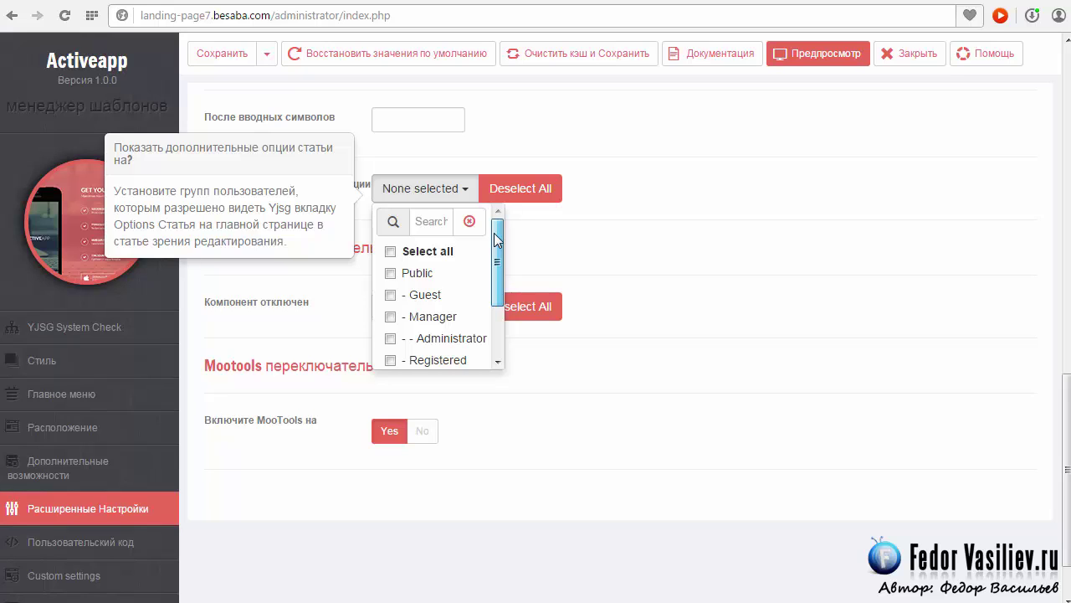
{"action": "left_click_drag", "start_coordinate": [496, 240], "coordinate": [497, 314]}
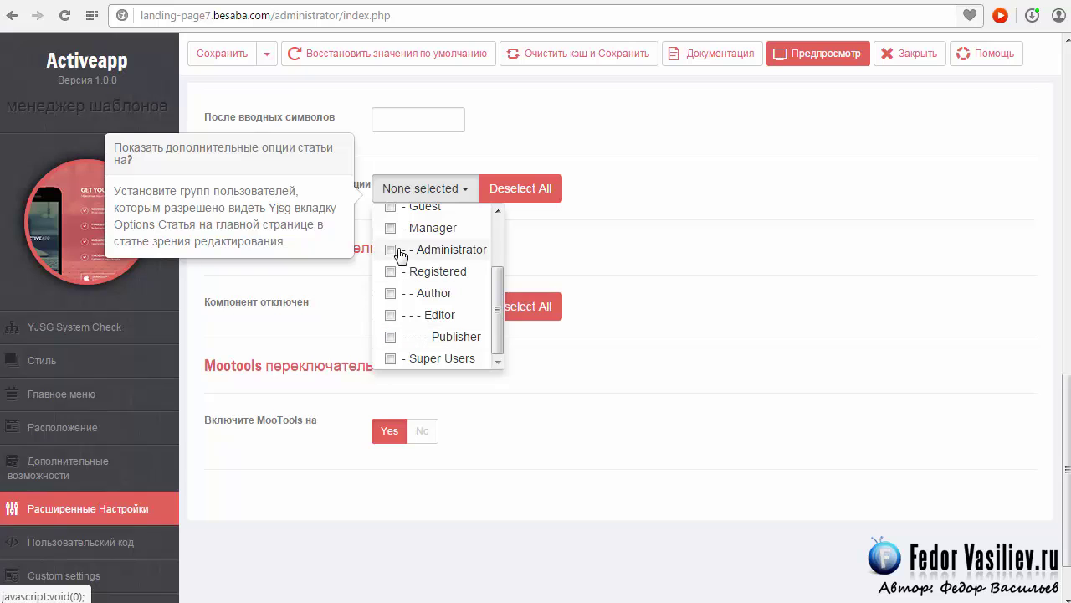
{"action": "left_click_drag", "start_coordinate": [495, 275], "coordinate": [495, 219]}
{"action": "left_click", "coordinate": [548, 243]}
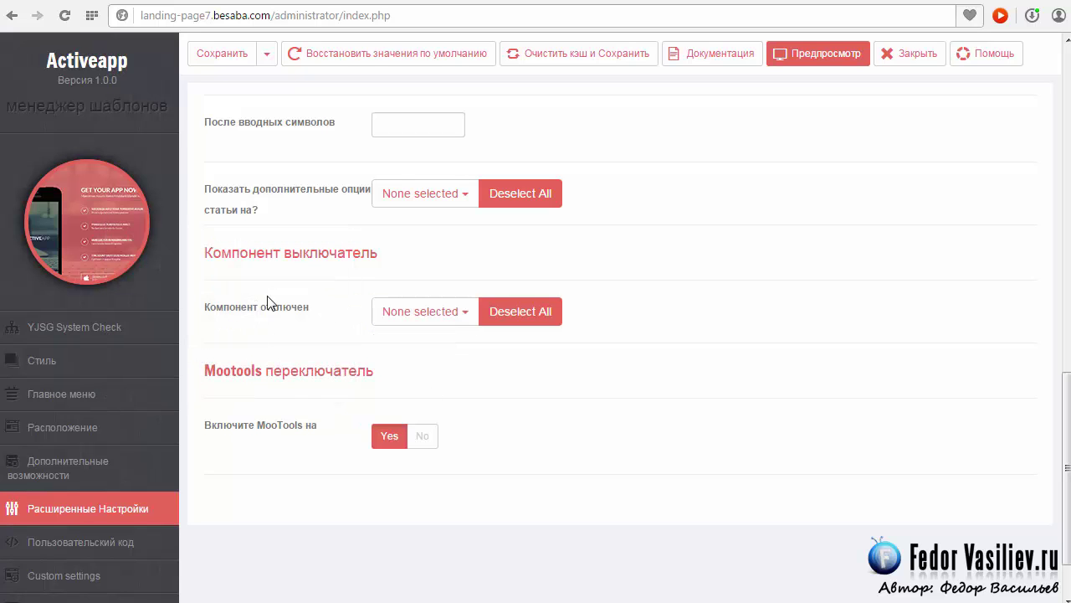
Review the menu items for which the component can be disabled, leaving none selected
{"action": "left_click", "coordinate": [466, 314]}
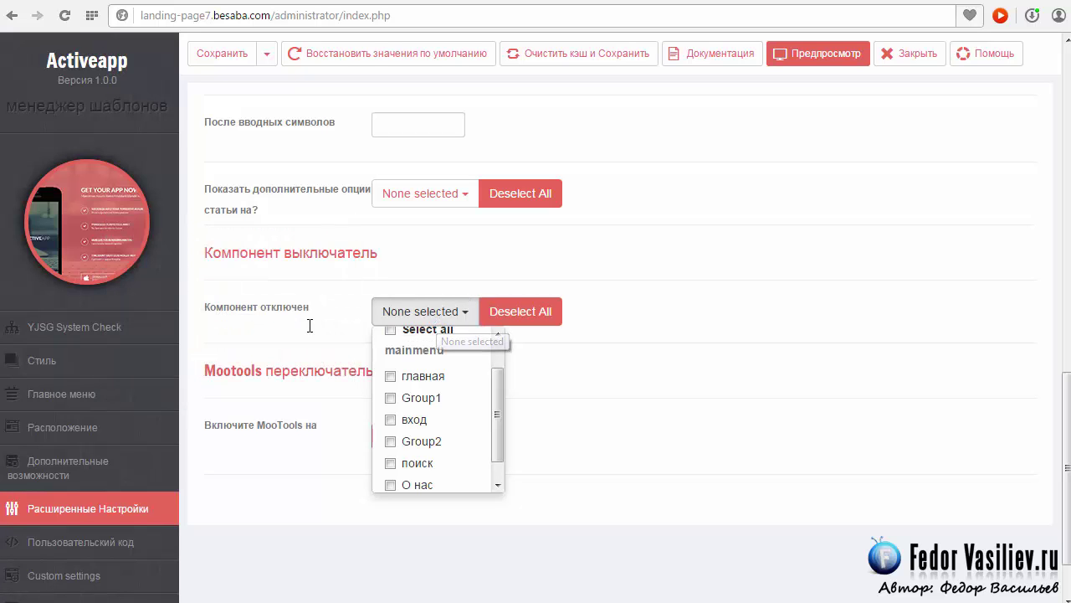
{"action": "left_click", "coordinate": [437, 312]}
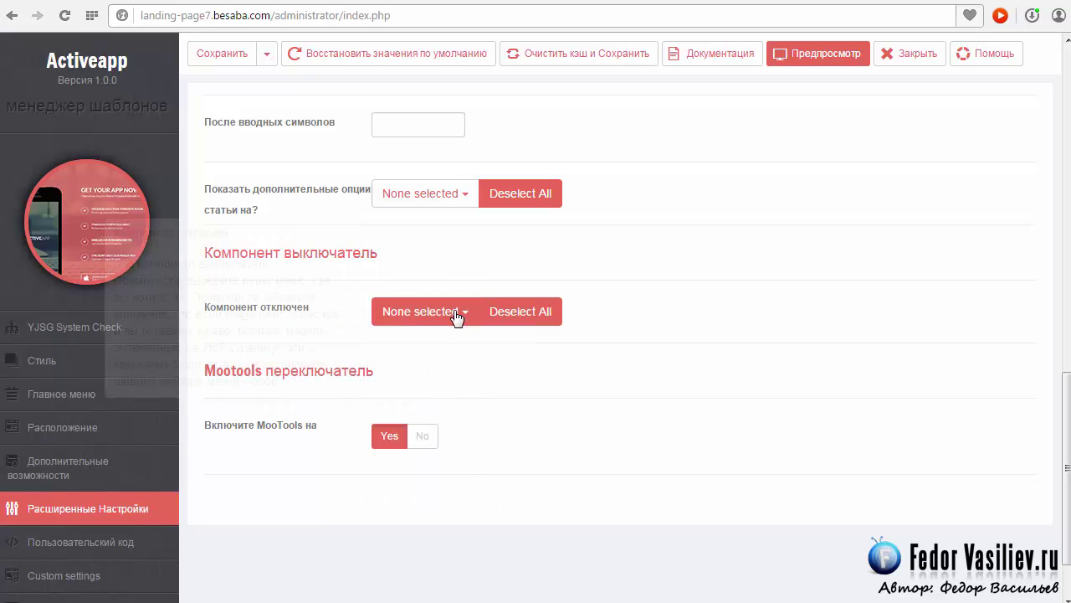
{"action": "mouse_move", "coordinate": [461, 325]}
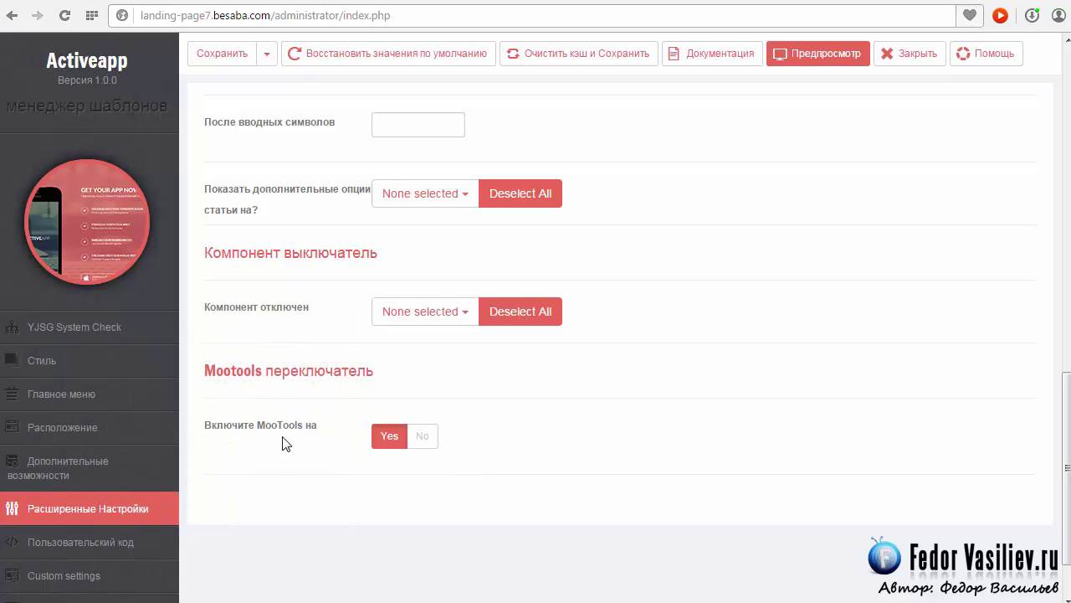
Try the MooTools option at No, set it back to Yes and read its description
{"action": "mouse_move", "coordinate": [392, 442]}
{"action": "left_click_drag", "start_coordinate": [306, 425], "coordinate": [248, 434]}
{"action": "left_click", "coordinate": [284, 429]}
{"action": "left_click", "coordinate": [423, 436]}
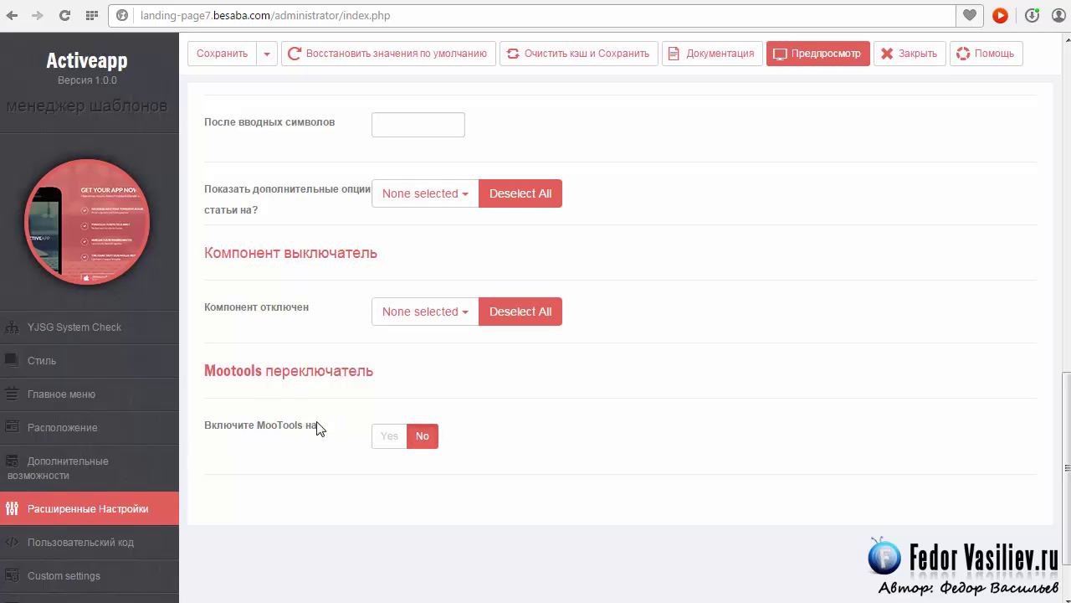
{"action": "left_click", "coordinate": [389, 436]}
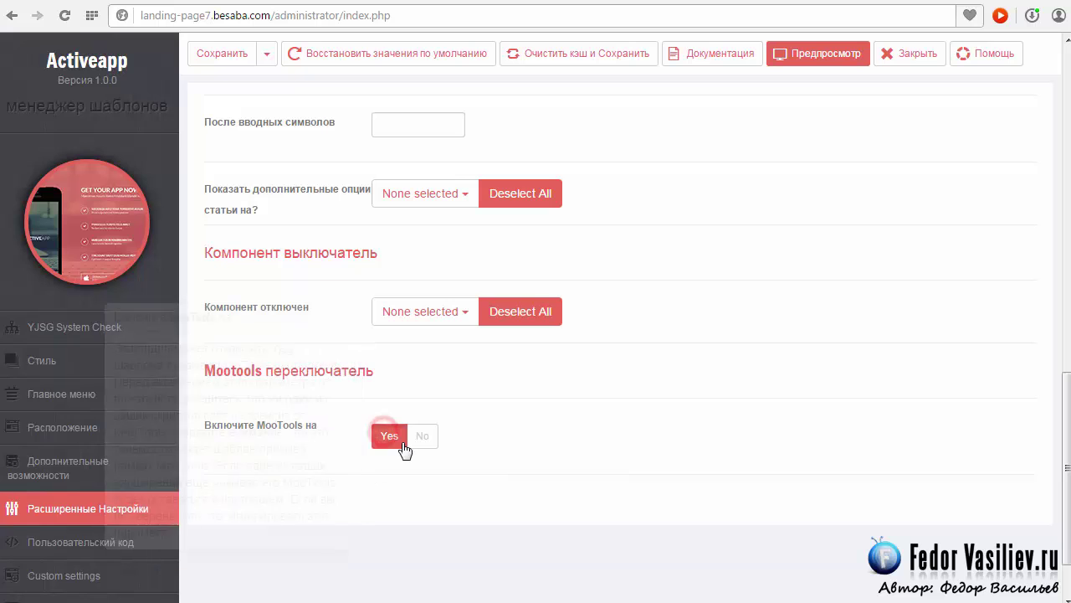
{"action": "mouse_move", "coordinate": [387, 442]}
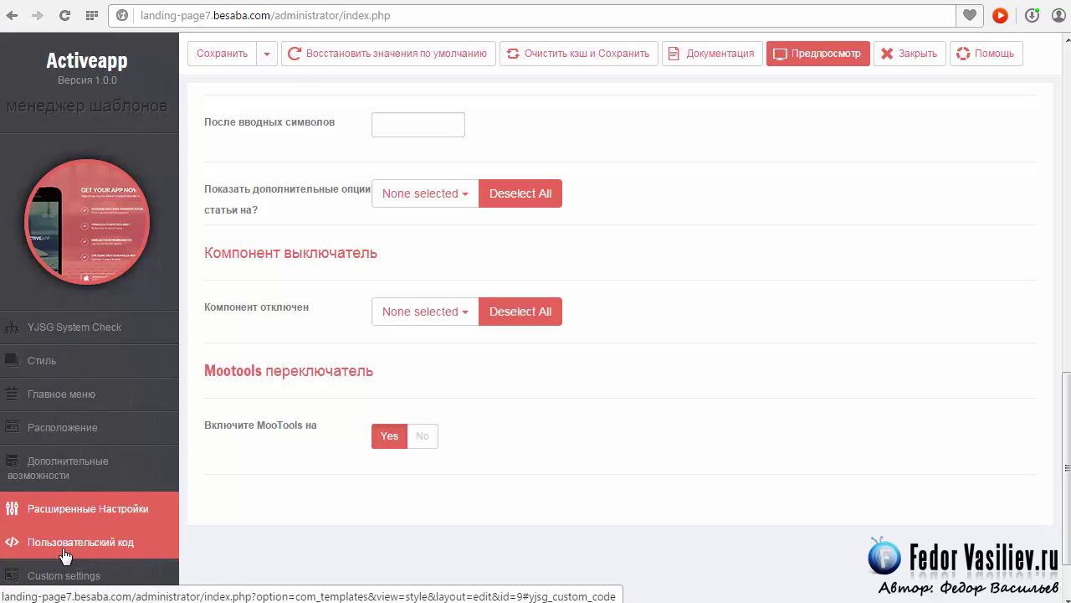
Open the custom code settings and look through the CSS, JavaScript and head and body tag fields
{"action": "left_click", "coordinate": [114, 550]}
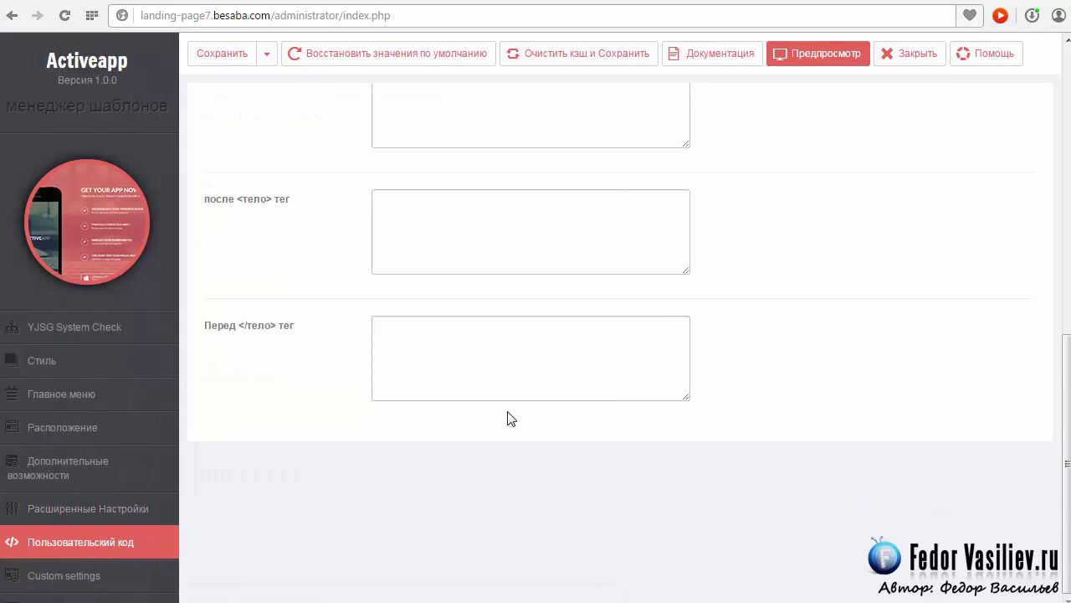
{"action": "scroll", "coordinate": [856, 459], "scroll_direction": "up", "scroll_amount": 4}
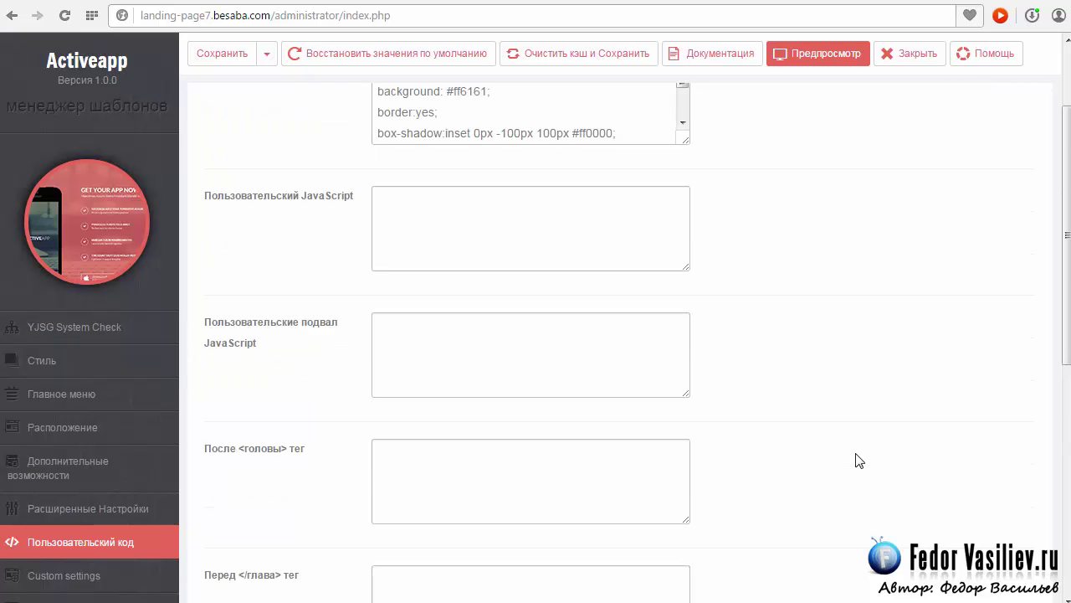
{"action": "scroll", "coordinate": [856, 460], "scroll_direction": "down", "scroll_amount": 5}
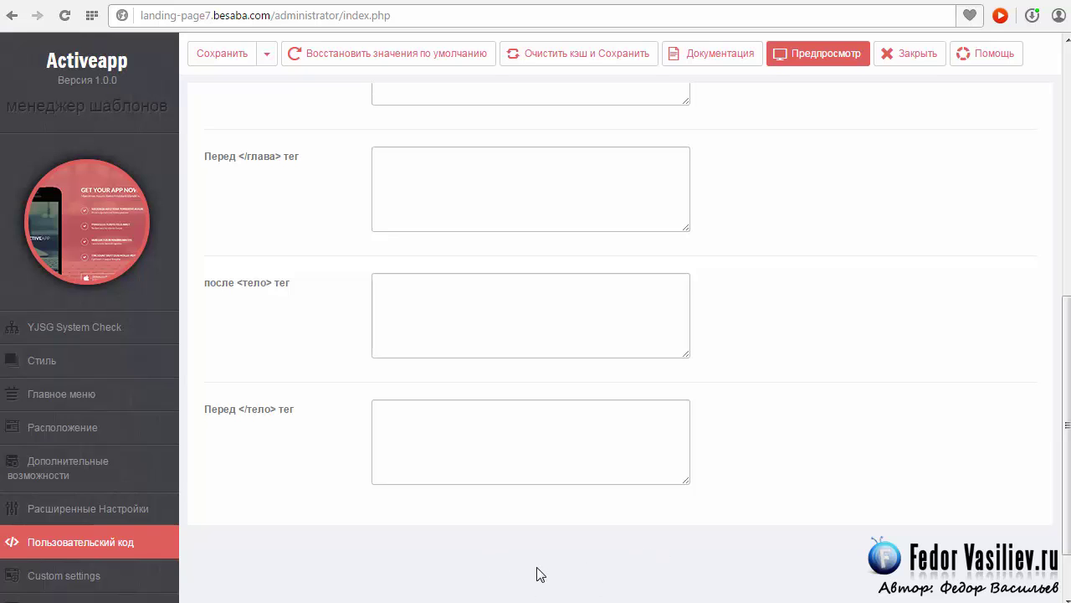
Open the template's custom settings and review the layout, body background and grid background options
{"action": "left_click", "coordinate": [87, 575]}
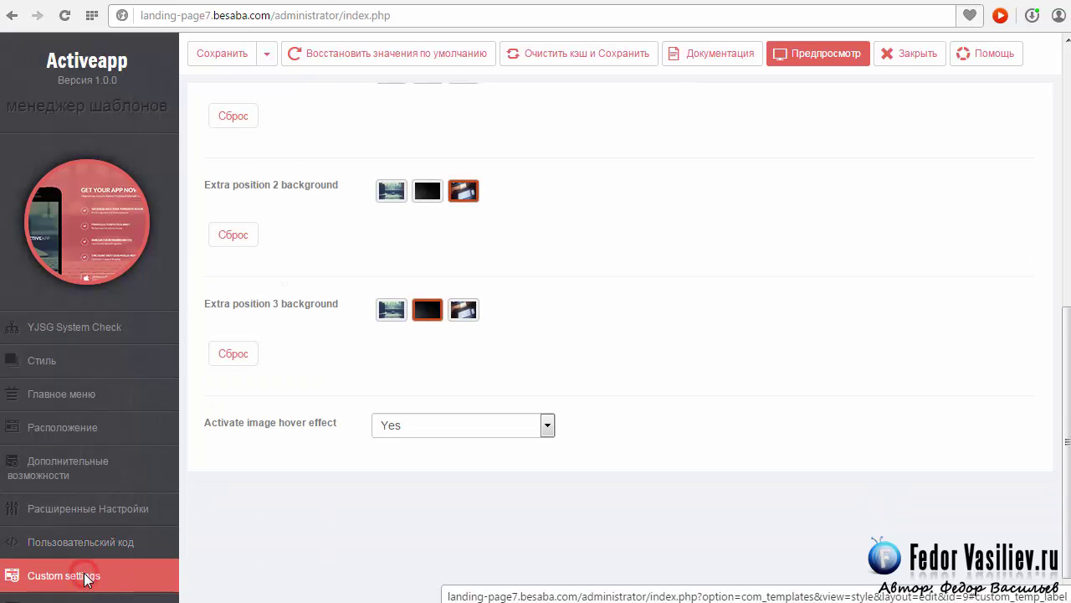
{"action": "scroll", "coordinate": [657, 433], "scroll_direction": "up", "scroll_amount": 5}
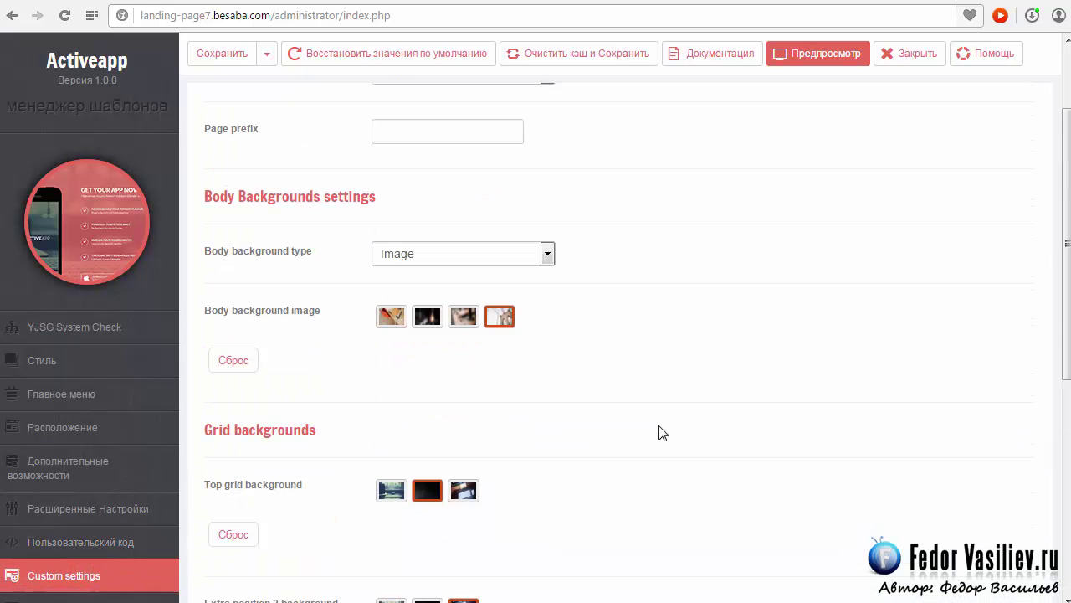
{"action": "scroll", "coordinate": [661, 432], "scroll_direction": "up", "scroll_amount": 2}
{"action": "scroll", "coordinate": [525, 208], "scroll_direction": "down", "scroll_amount": 7}
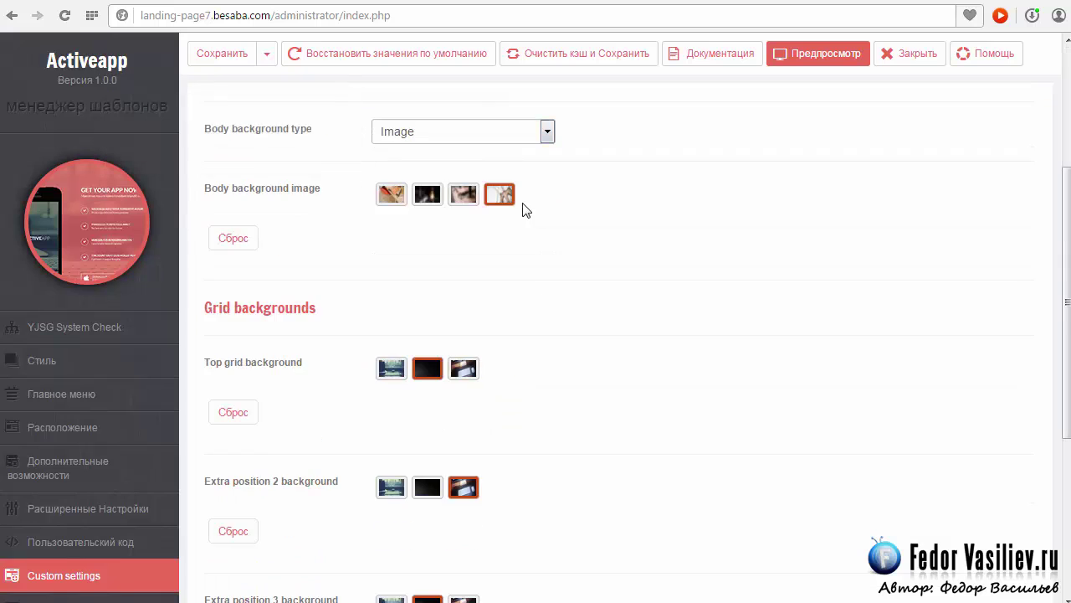
{"action": "scroll", "coordinate": [569, 478], "scroll_direction": "up", "scroll_amount": 10}
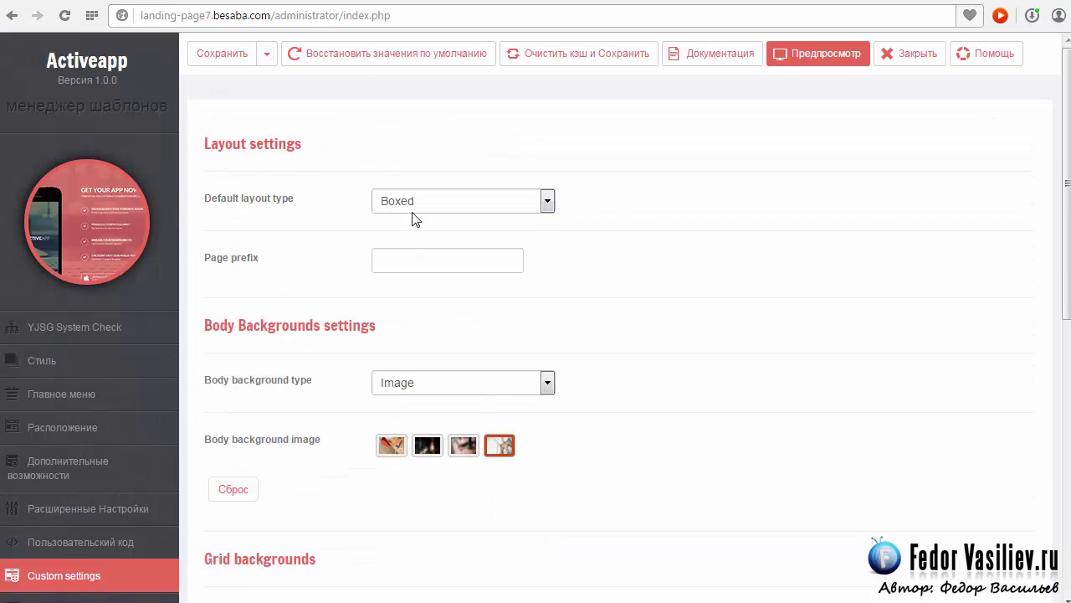
Open the template's menu assignment section and view the Main Menu items
{"action": "scroll", "coordinate": [583, 431], "scroll_direction": "down", "scroll_amount": 10}
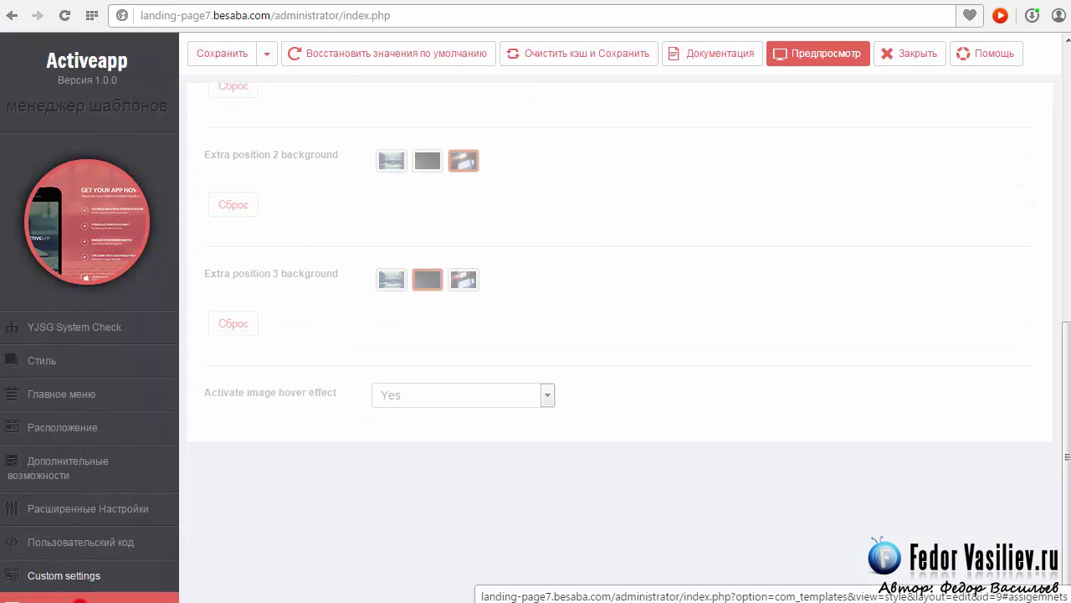
{"action": "scroll", "coordinate": [572, 281], "scroll_direction": "up", "scroll_amount": 3}
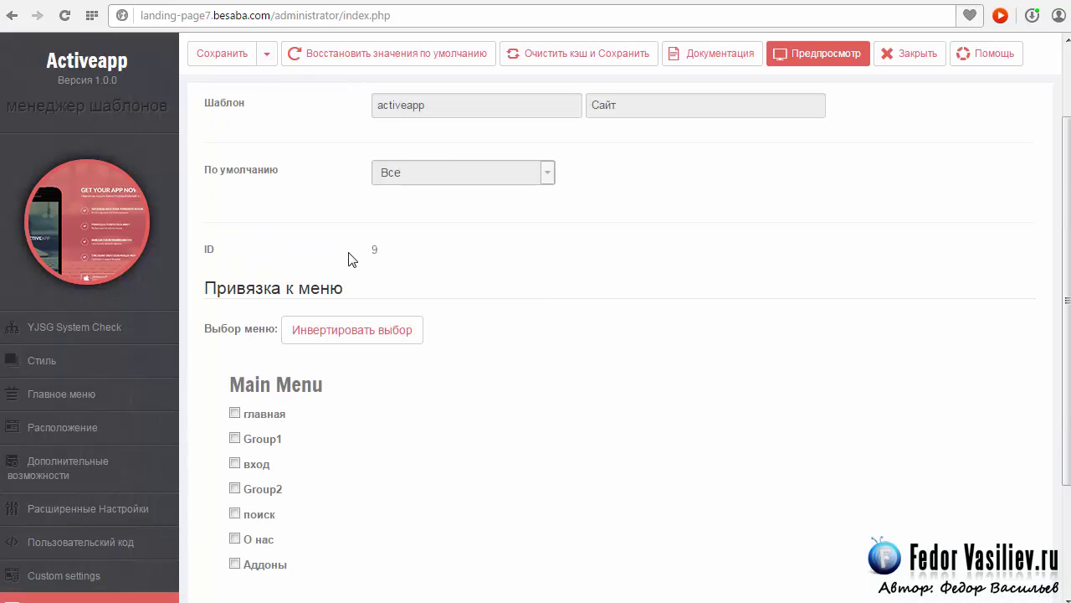